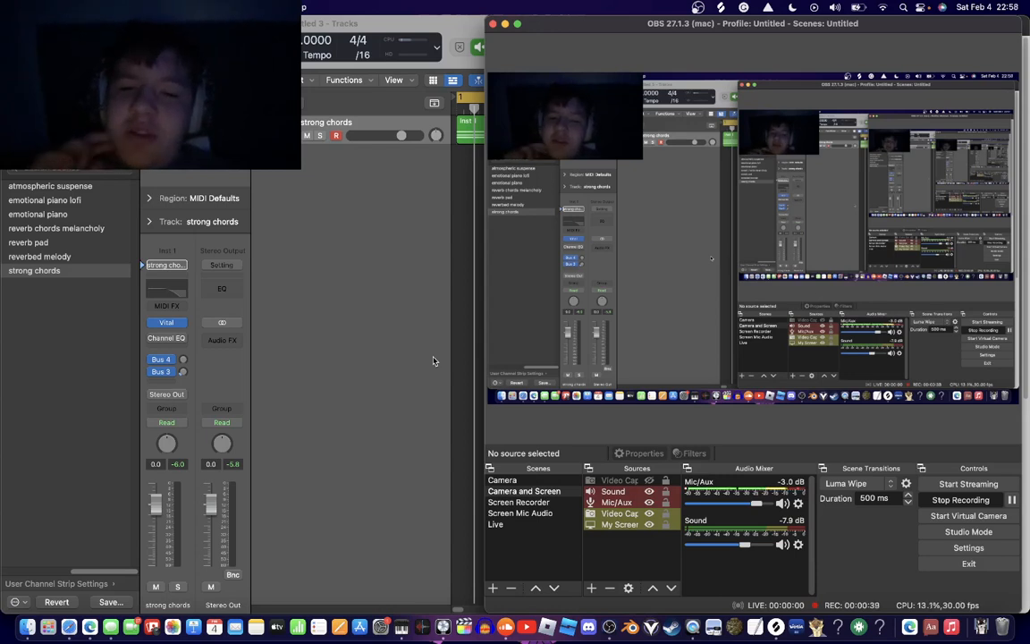
- Open the Vital instrument of the strong chords track in its graphical interface while the region plays
{"action": "left_click", "coordinate": [409, 339]}
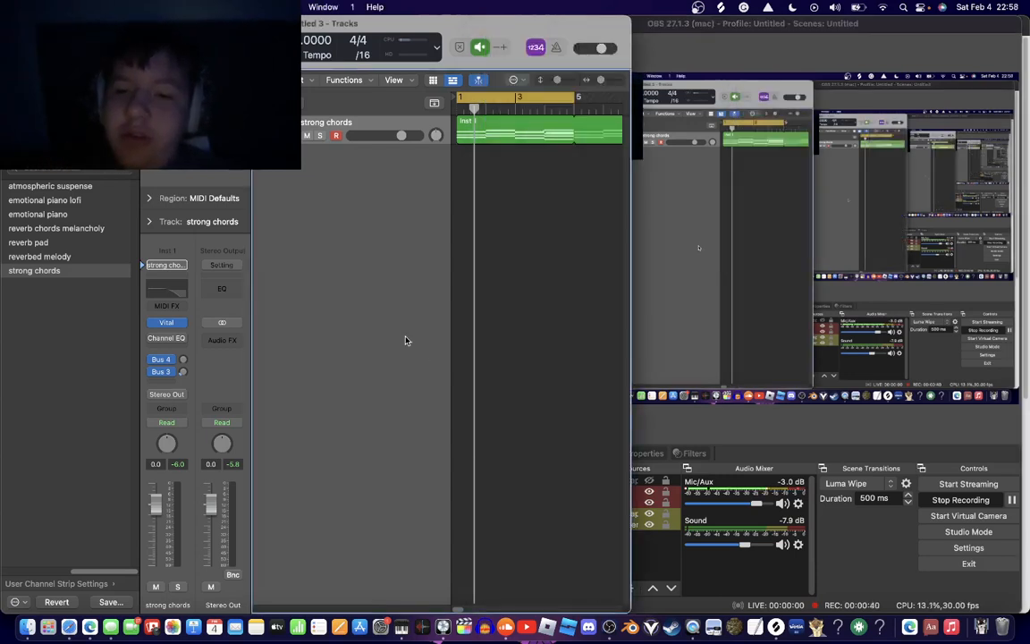
{"action": "left_click", "coordinate": [166, 322]}
{"action": "key", "text": "space"}
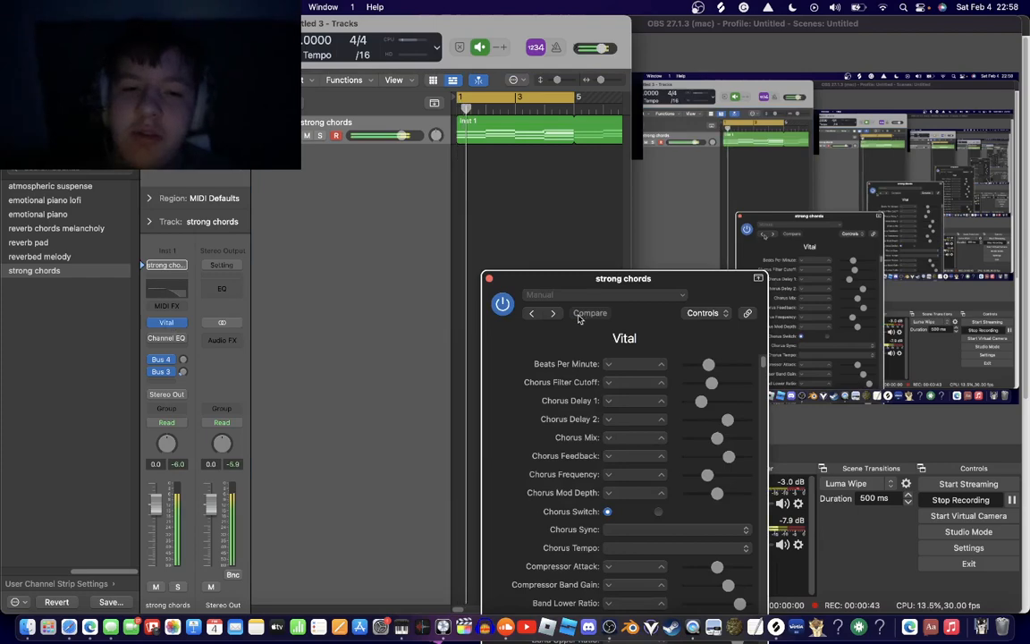
{"action": "left_click", "coordinate": [698, 314]}
{"action": "left_click", "coordinate": [694, 345]}
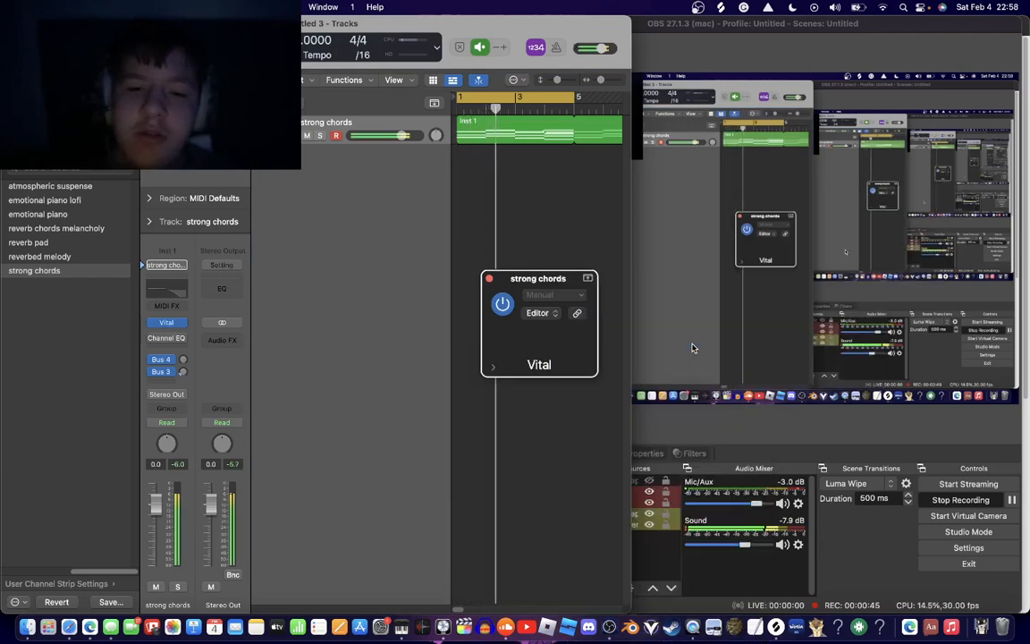
{"action": "left_click_drag", "start_coordinate": [639, 286], "coordinate": [563, 141]}
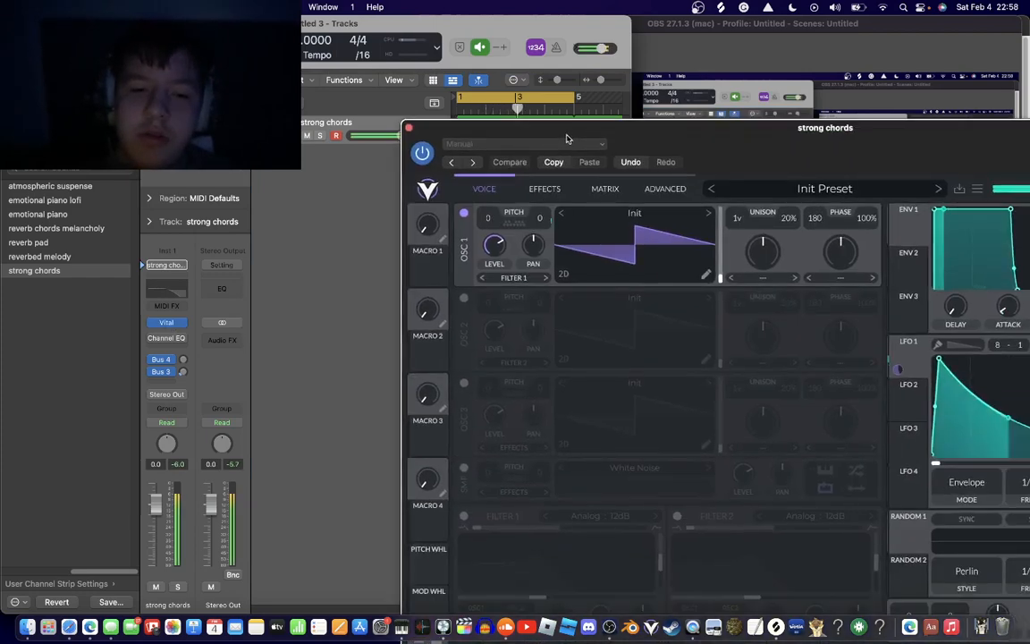
- Turn off Vital's Filter effect and enable the Channel EQ on the strong chords channel strip
{"action": "left_click", "coordinate": [542, 190]}
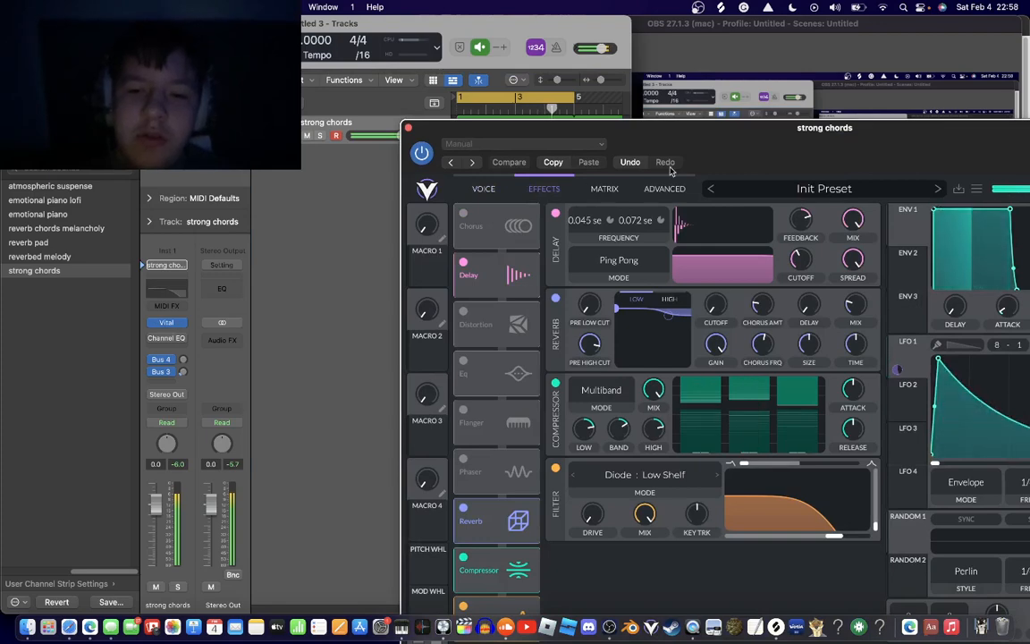
{"action": "left_click_drag", "start_coordinate": [763, 172], "coordinate": [763, 106]}
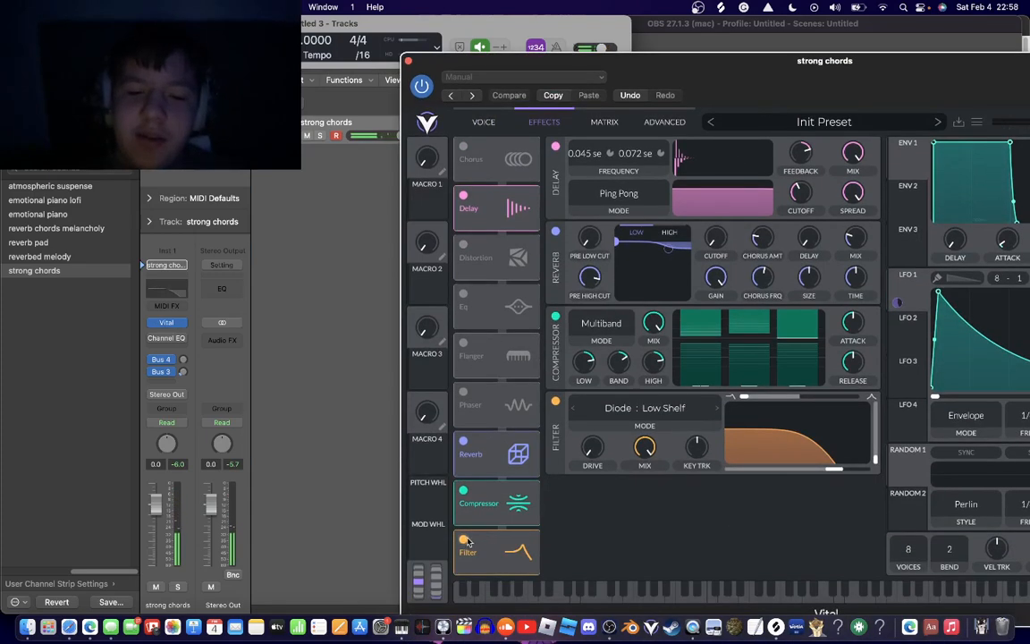
{"action": "left_click", "coordinate": [463, 540]}
{"action": "left_click", "coordinate": [152, 342]}
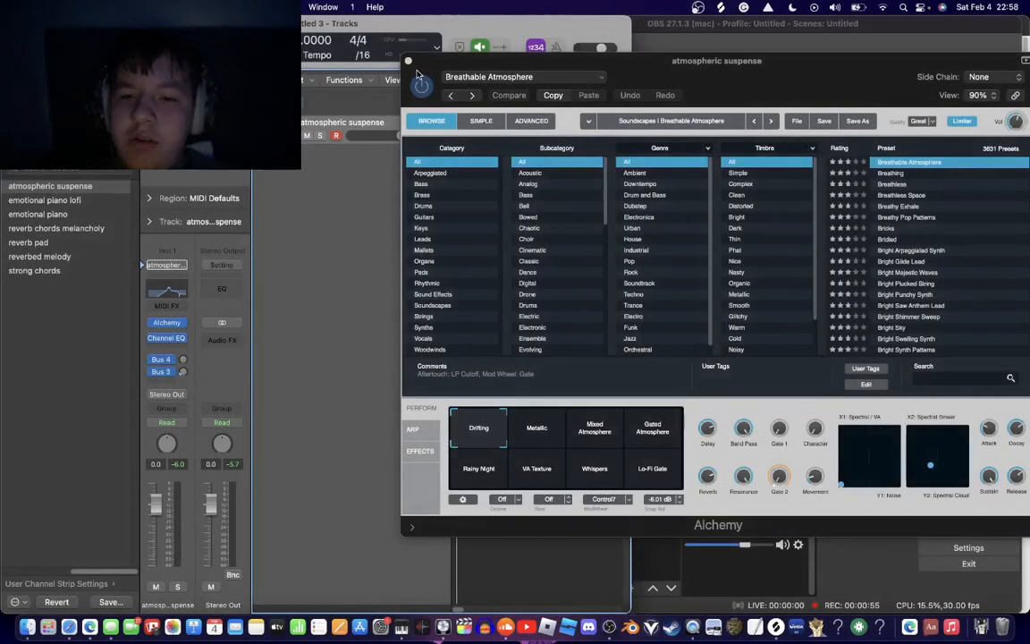
- Undo the switch to the atmospheric suspense setting and play the strong chords region from the start in a wider project window
{"action": "key", "text": "super+z"}
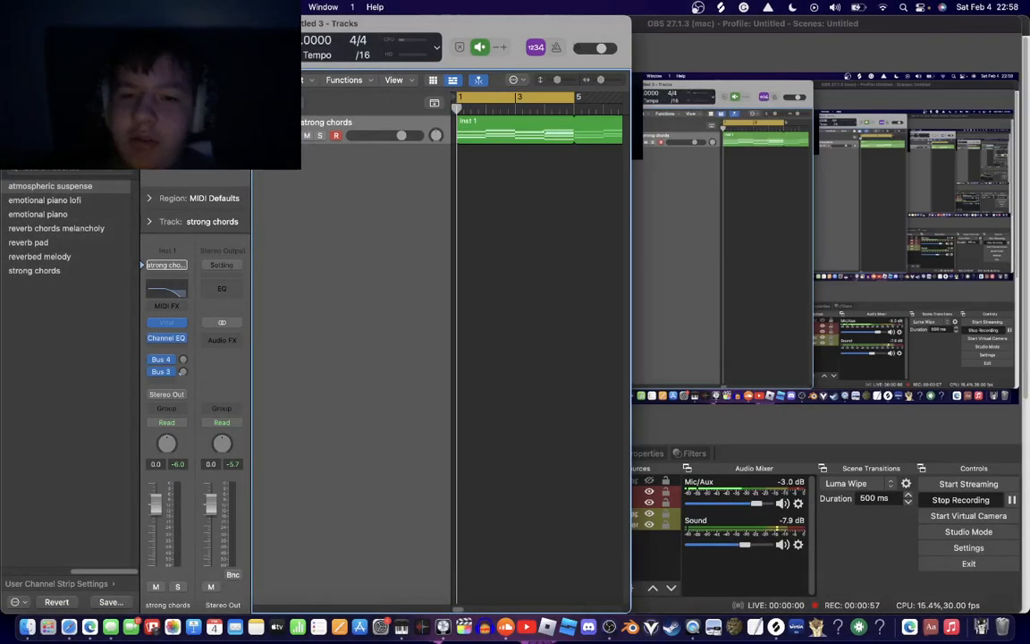
{"action": "key", "text": "space"}
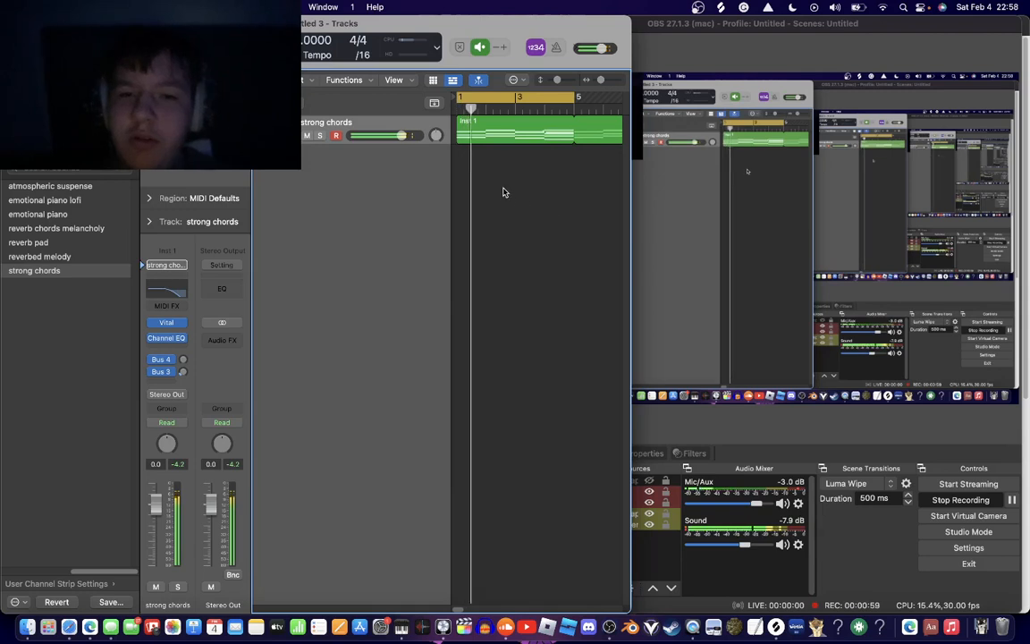
{"action": "left_click_drag", "start_coordinate": [521, 242], "coordinate": [483, 187]}
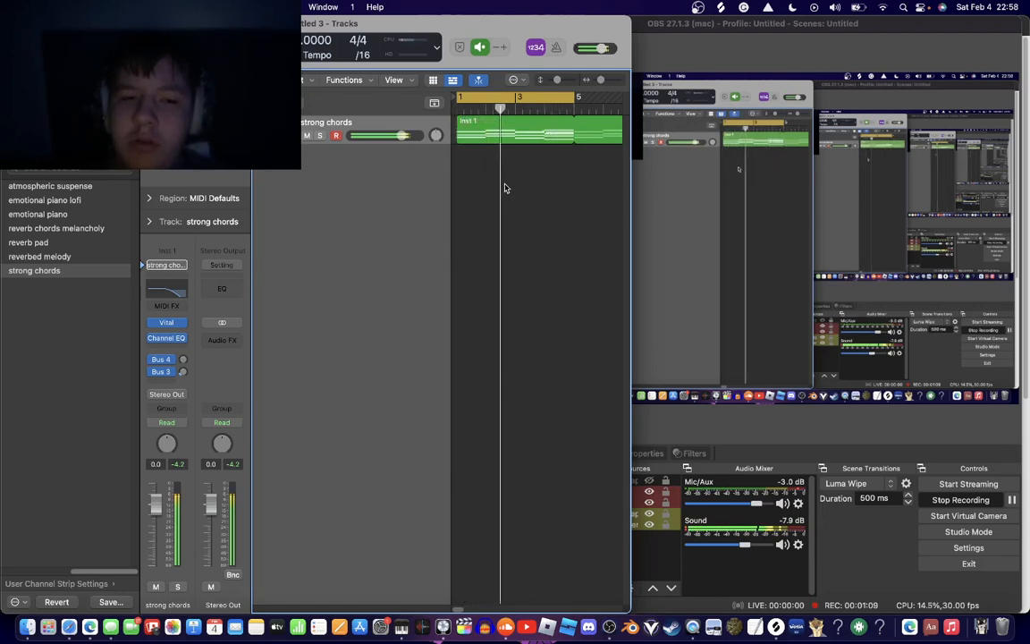
{"action": "double_click", "coordinate": [629, 171]}
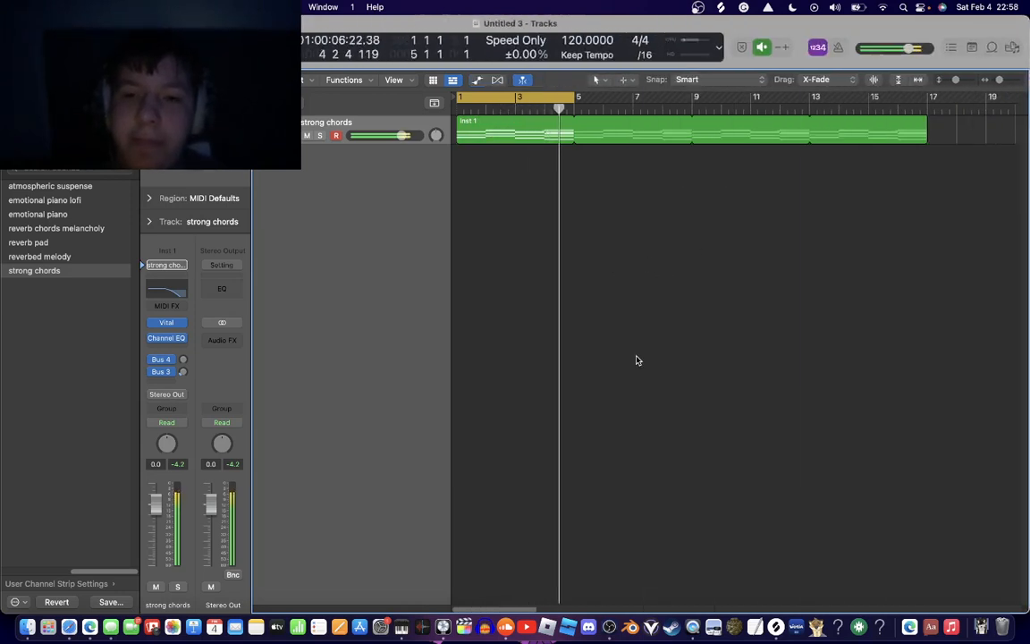
{"action": "key", "text": "Return"}
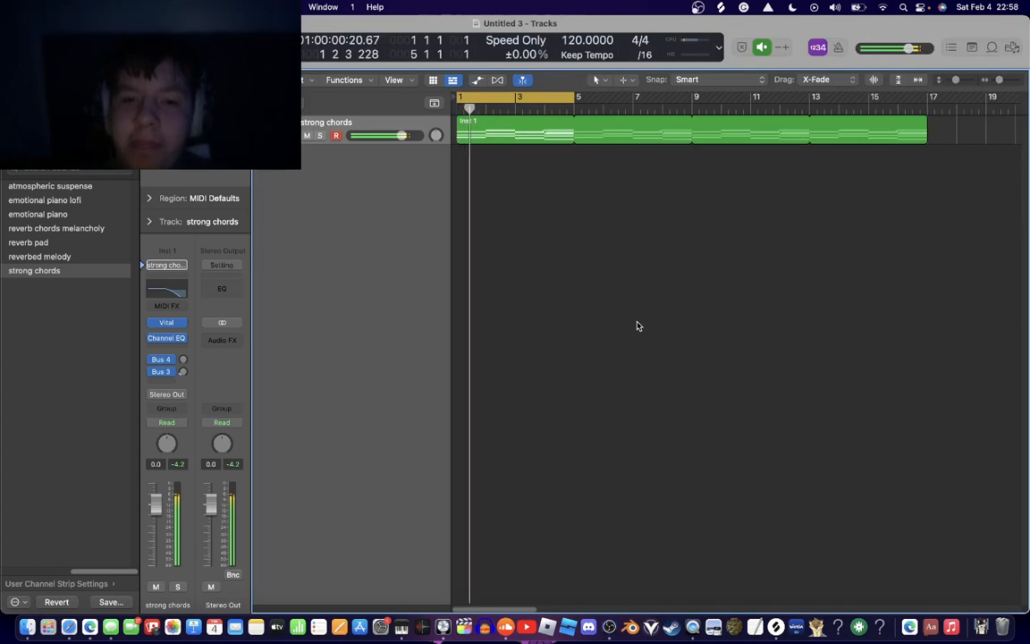
{"action": "key", "text": "b"}
{"action": "key", "text": "n"}
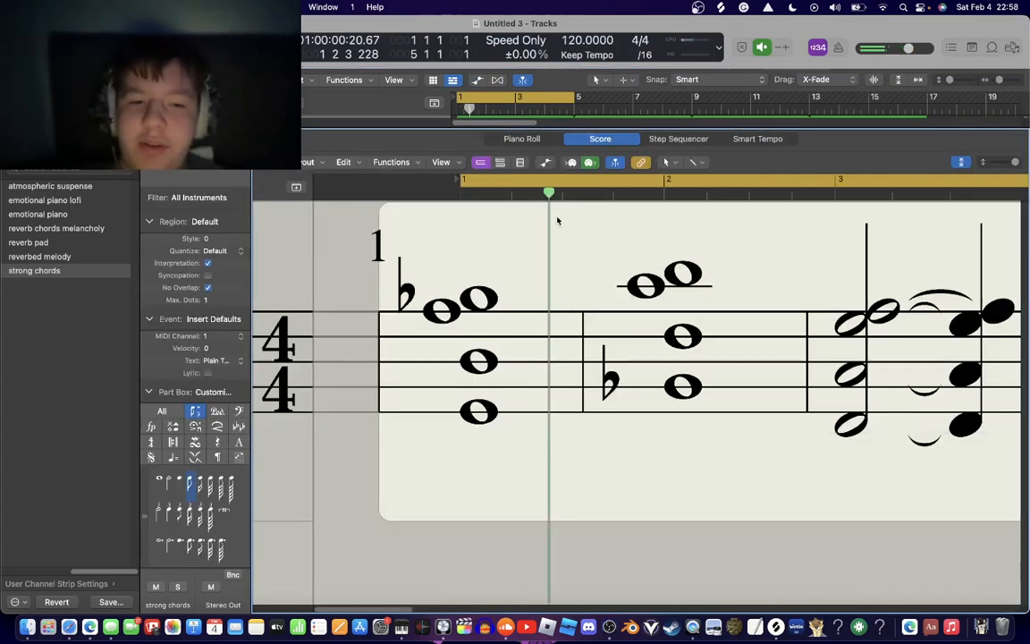
{"action": "key", "text": "n"}
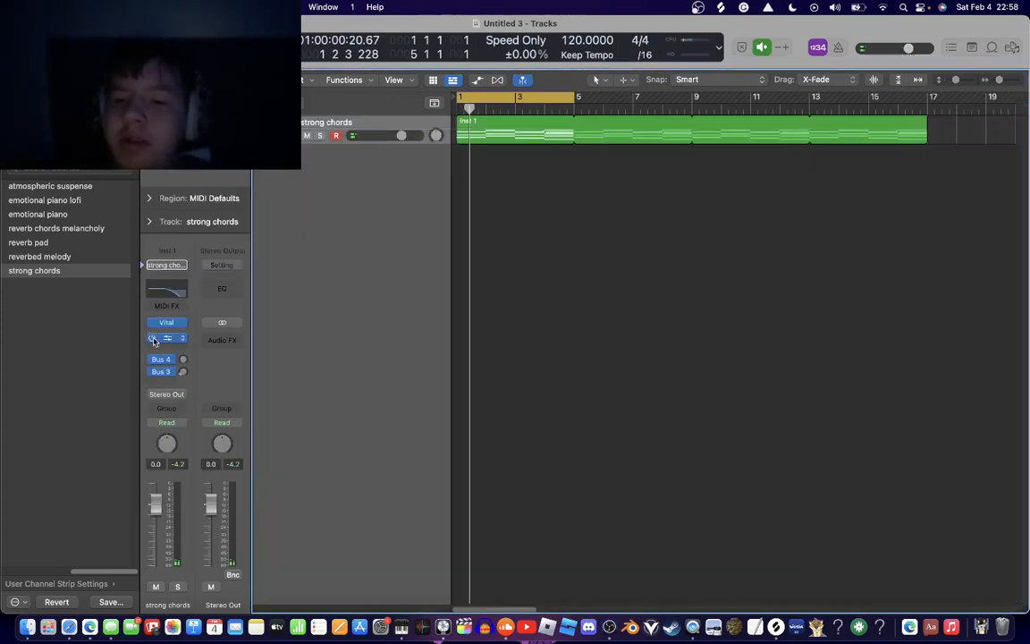
- Reopen Vital on the strong chords track and switch its window from the parameter controls to the graphical interface
{"action": "mouse_move", "coordinate": [150, 340]}
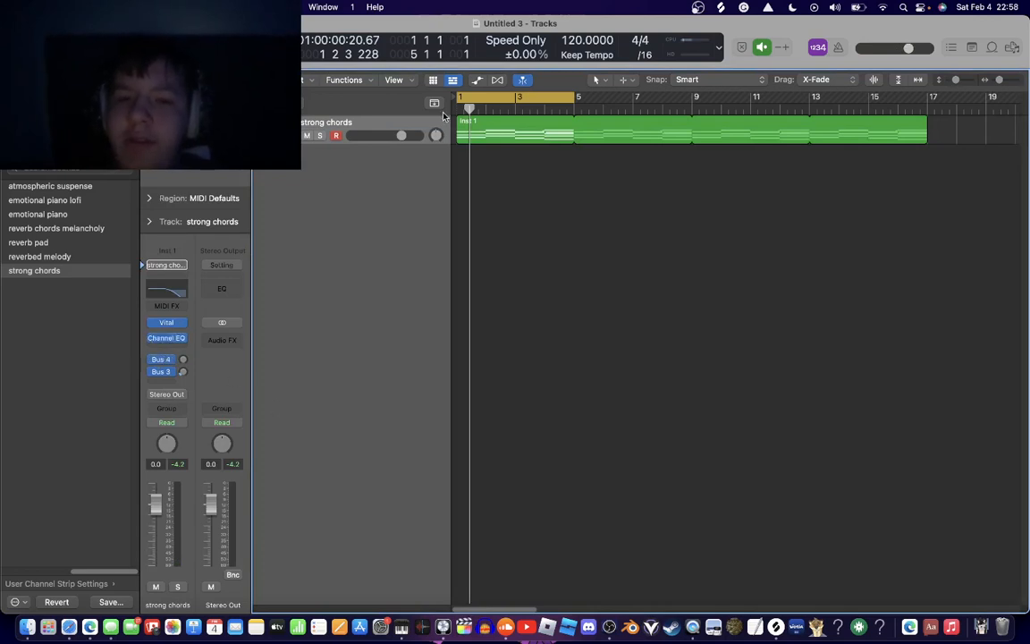
{"action": "mouse_move", "coordinate": [170, 324]}
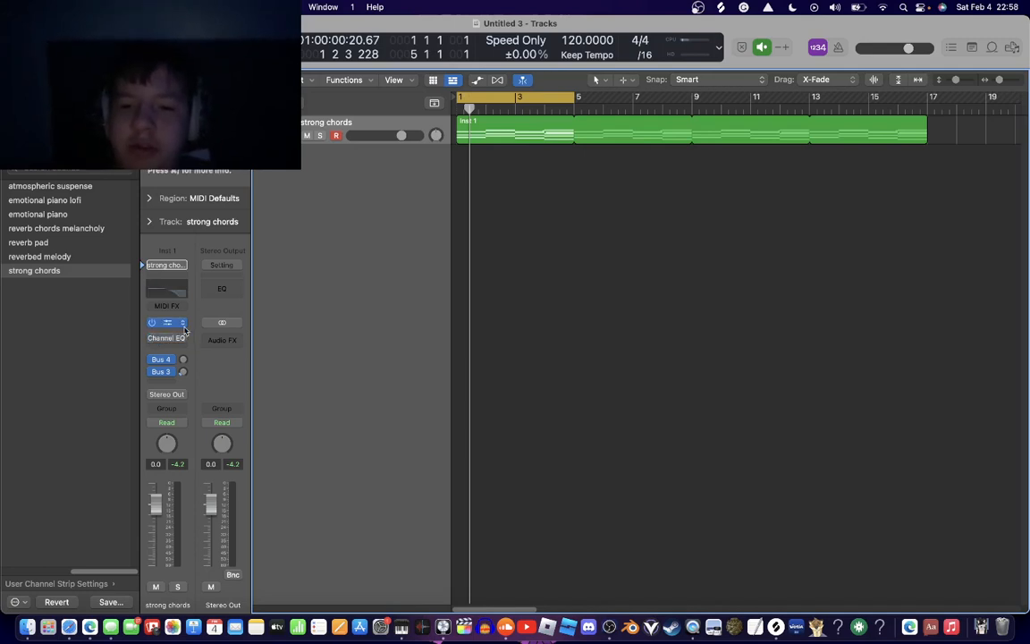
{"action": "left_click", "coordinate": [167, 322]}
{"action": "left_click", "coordinate": [703, 313]}
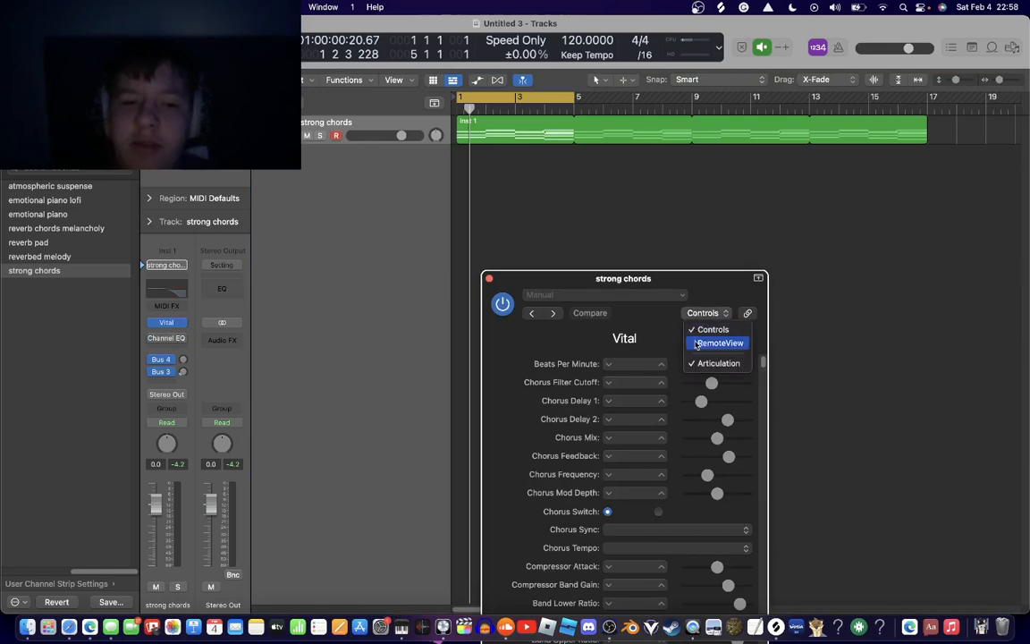
{"action": "left_click", "coordinate": [718, 340]}
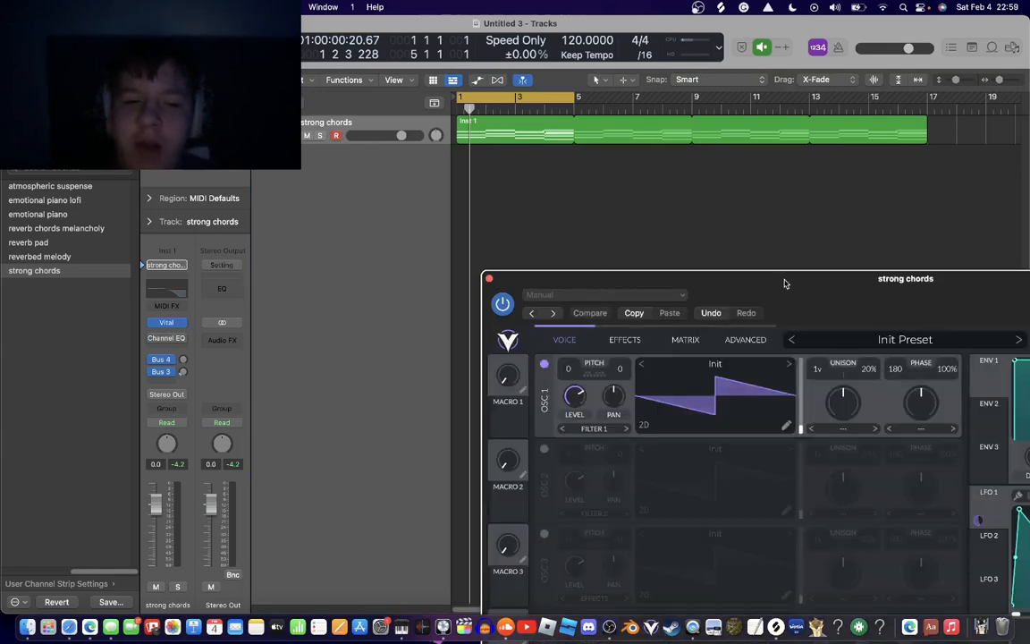
- Turn off Vital's Delay, Reverb and Compressor effects and return to the Voice page
{"action": "left_click_drag", "start_coordinate": [781, 283], "coordinate": [582, 120]}
{"action": "left_click", "coordinate": [421, 175]}
{"action": "left_click_drag", "start_coordinate": [641, 143], "coordinate": [507, 54]}
{"action": "left_click", "coordinate": [206, 159]}
{"action": "left_click", "coordinate": [206, 404]}
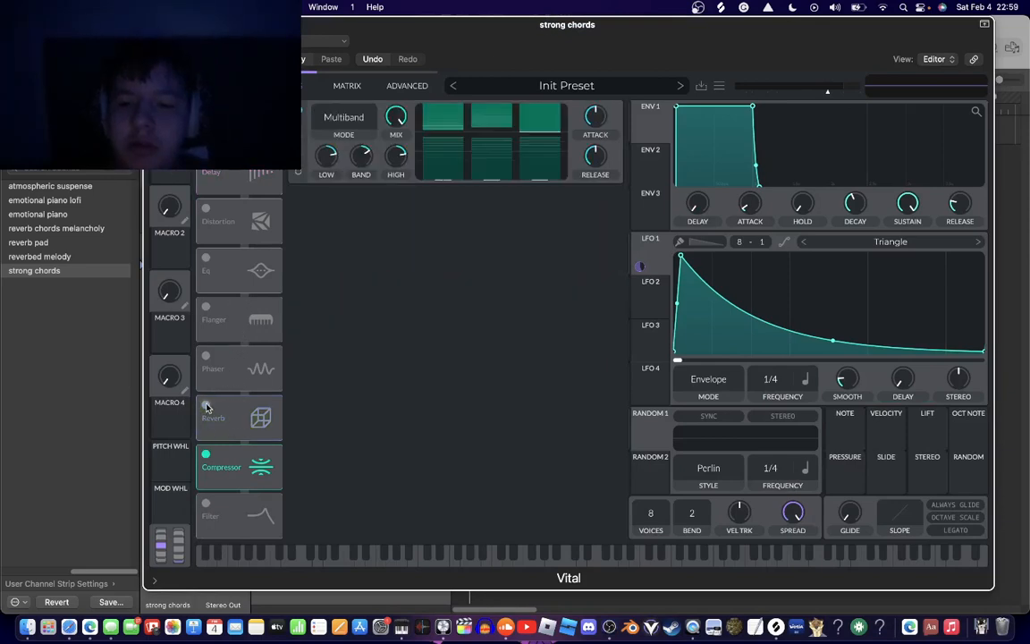
{"action": "left_click", "coordinate": [206, 453]}
{"action": "left_click", "coordinate": [226, 85]}
- Insert a Dynamics plug-in in the Stereo Output's audio effects slot and close its window
{"action": "left_click_drag", "start_coordinate": [464, 29], "coordinate": [669, 28]}
{"action": "left_click", "coordinate": [220, 346]}
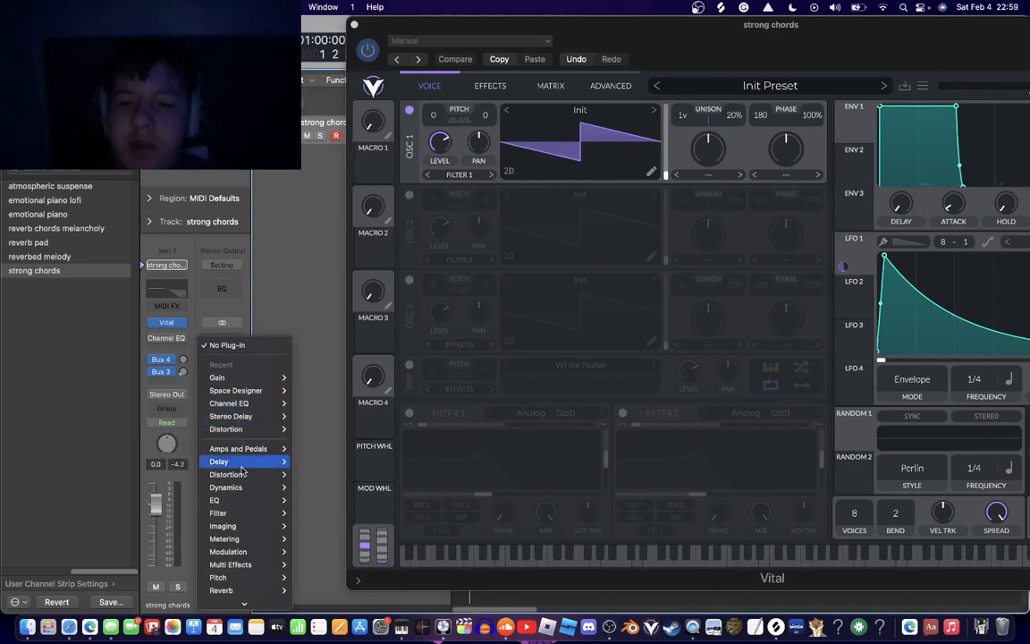
{"action": "mouse_move", "coordinate": [231, 487]}
{"action": "left_click", "coordinate": [362, 552]}
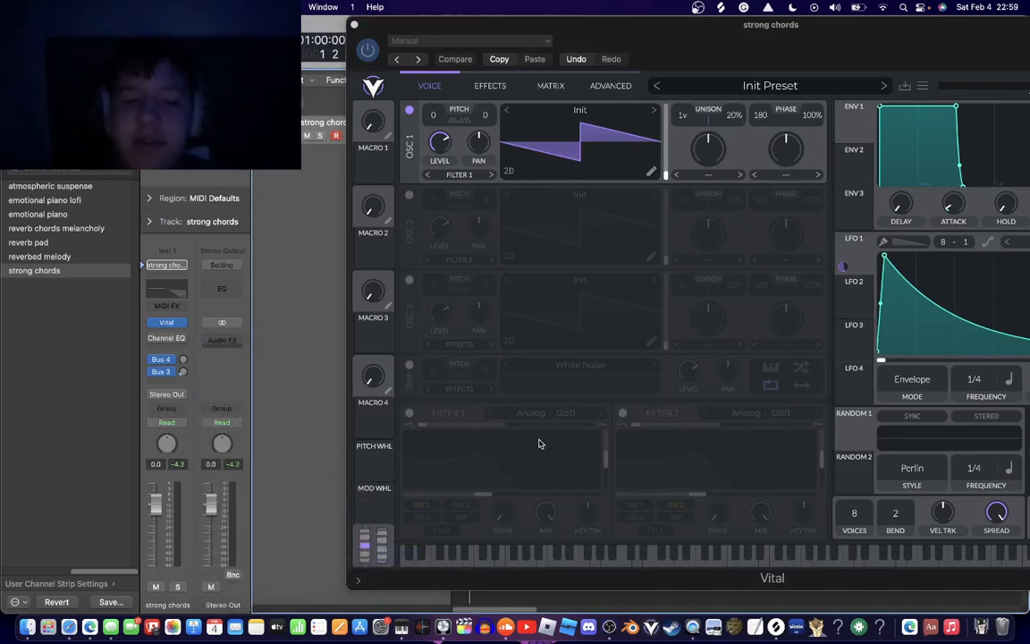
{"action": "left_click", "coordinate": [429, 272]}
- Flatten the LFO 1 shape in Vital by lowering its peak to the baseline
{"action": "left_click_drag", "start_coordinate": [787, 31], "coordinate": [398, 24]}
{"action": "left_click_drag", "start_coordinate": [494, 273], "coordinate": [490, 354]}
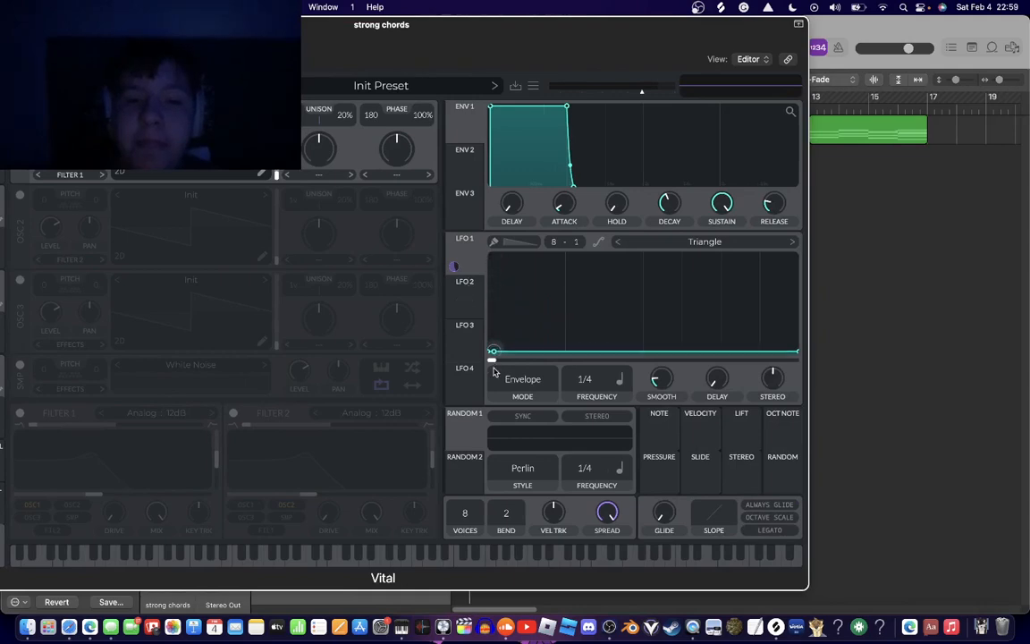
{"action": "left_click_drag", "start_coordinate": [516, 44], "coordinate": [721, 36]}
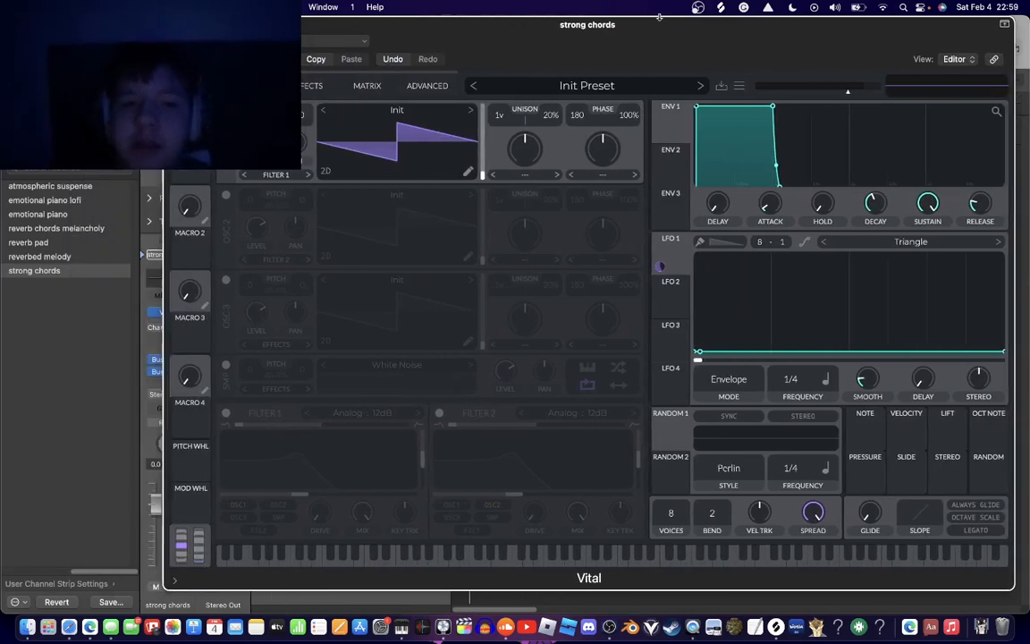
- Play the strong chords region to hear the patch with the flat LFO 1
{"action": "left_click_drag", "start_coordinate": [595, 59], "coordinate": [596, 347]}
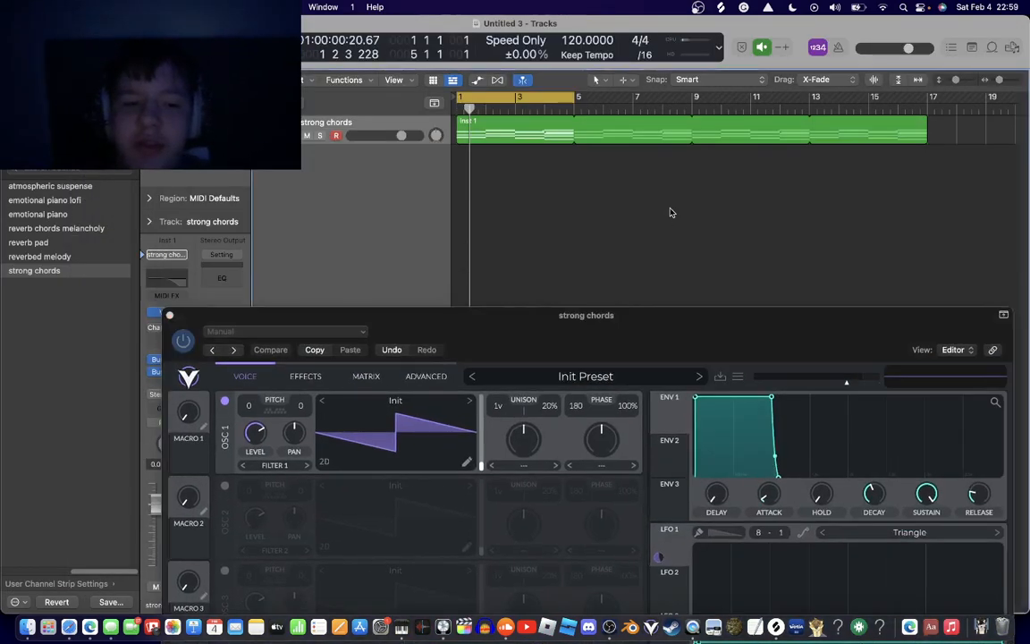
{"action": "key", "text": "Return"}
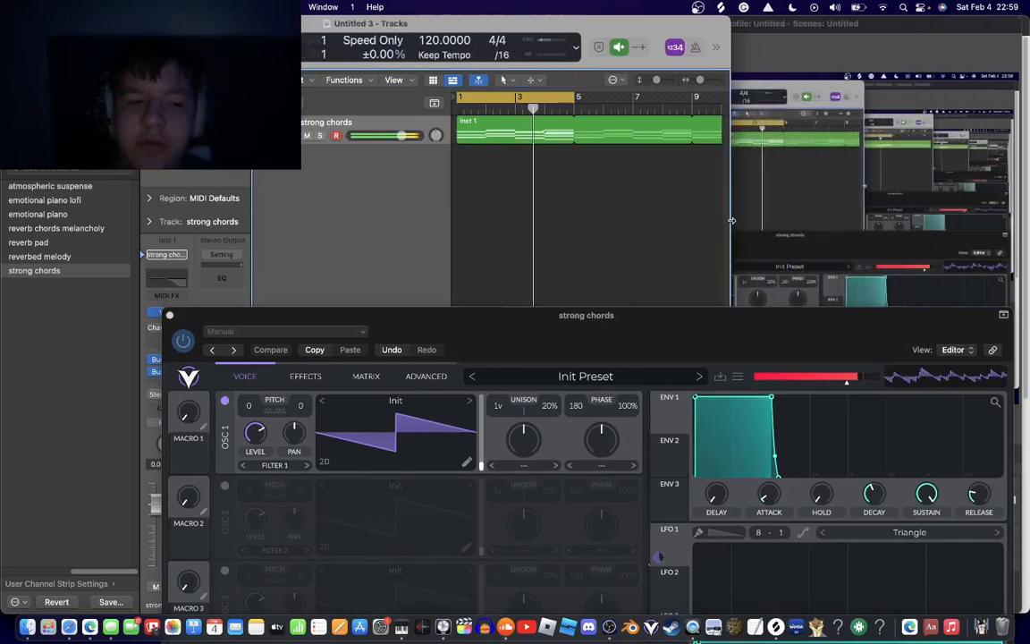
{"action": "left_click_drag", "start_coordinate": [560, 315], "coordinate": [528, 97]}
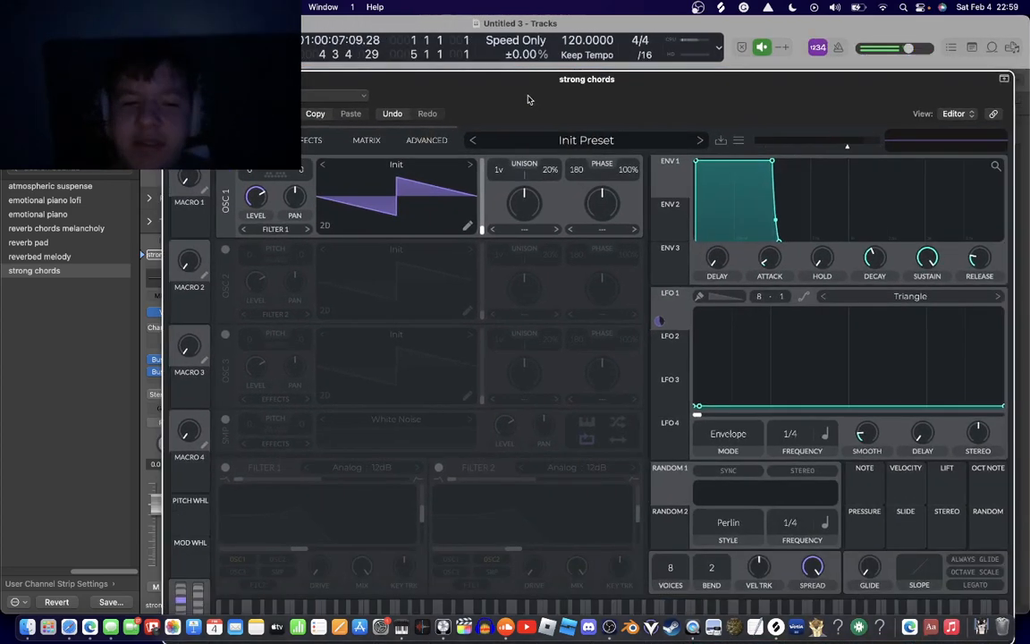
- Keep LFO 1 in Envelope mode, raise its peak to the upper-left corner and straighten the falling curve
{"action": "left_click", "coordinate": [729, 435]}
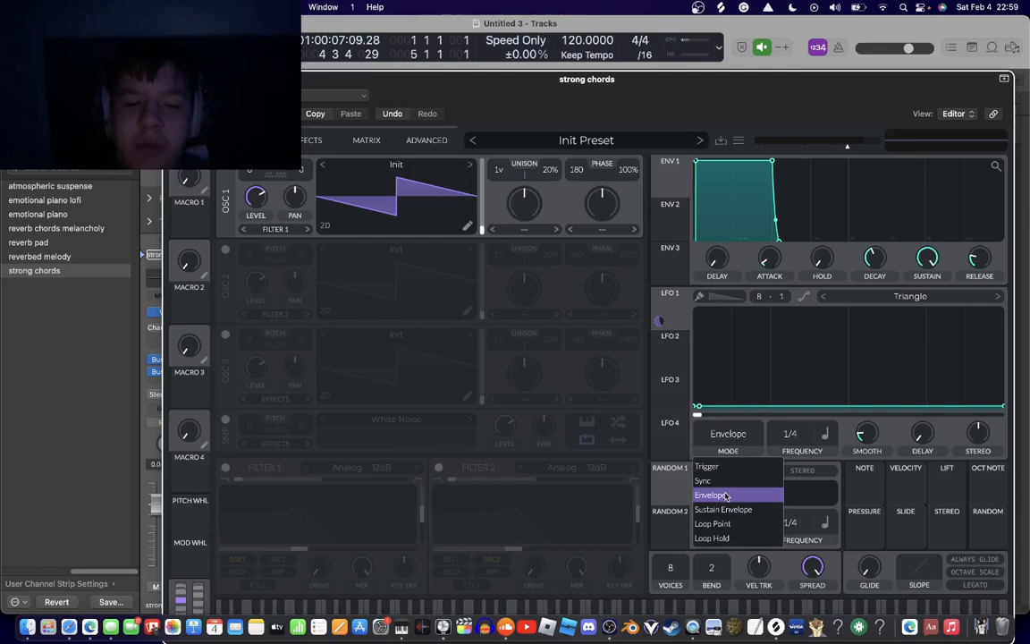
{"action": "left_click", "coordinate": [766, 421]}
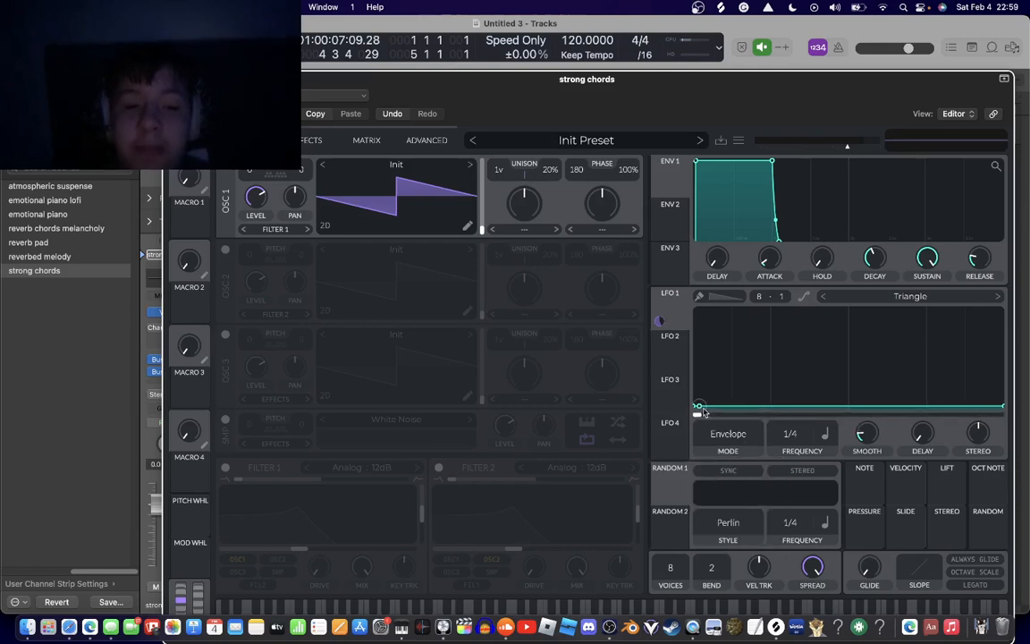
{"action": "left_click_drag", "start_coordinate": [703, 412], "coordinate": [700, 264]}
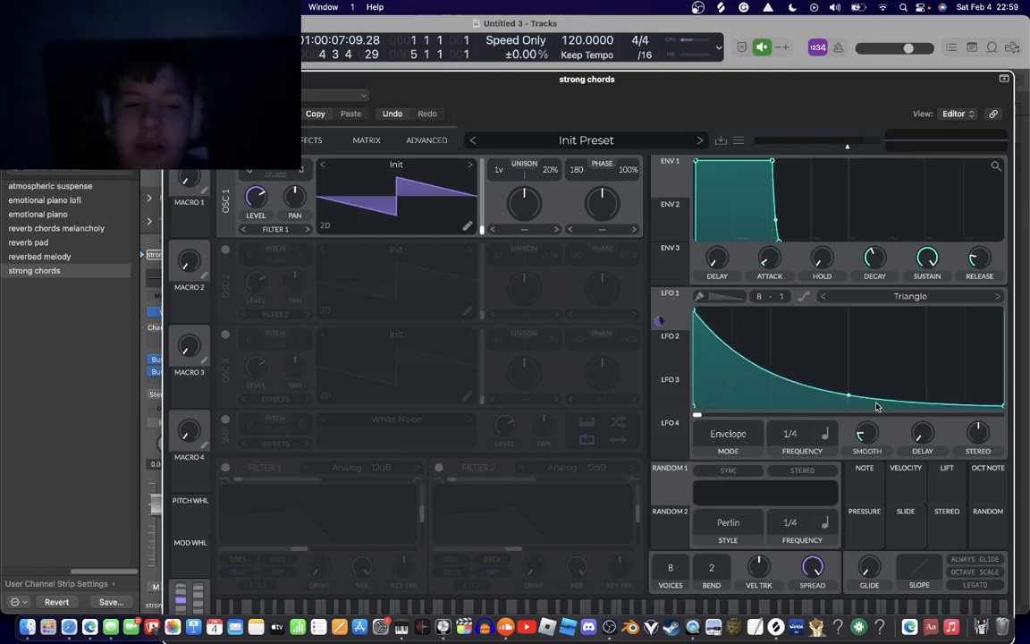
{"action": "left_click_drag", "start_coordinate": [851, 397], "coordinate": [850, 358]}
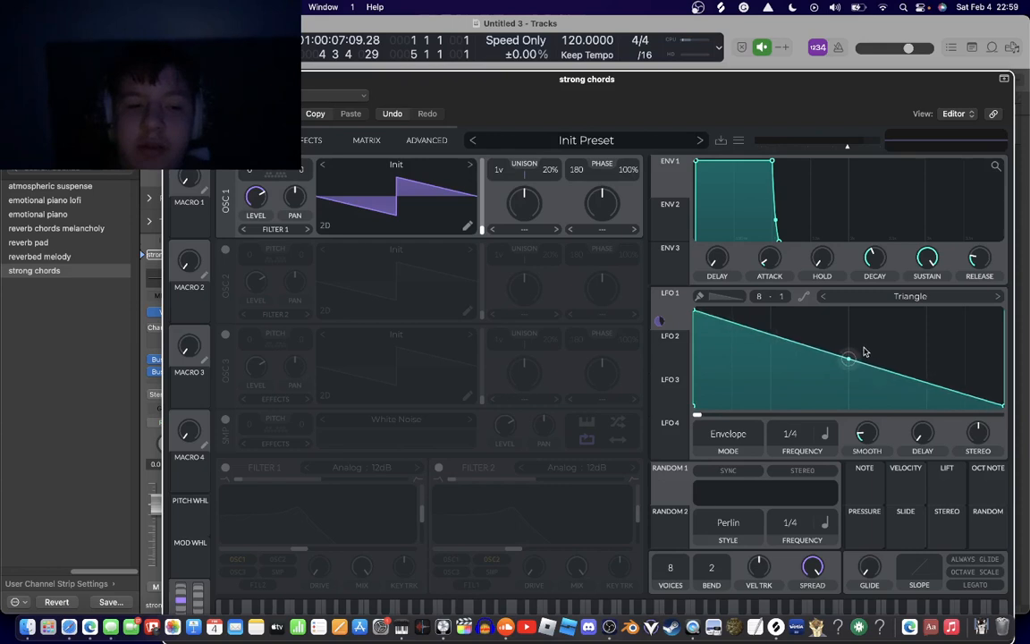
- Load the Triangle preset shape into LFO 1 and close the shape browser
{"action": "left_click", "coordinate": [922, 297]}
{"action": "left_click", "coordinate": [889, 239]}
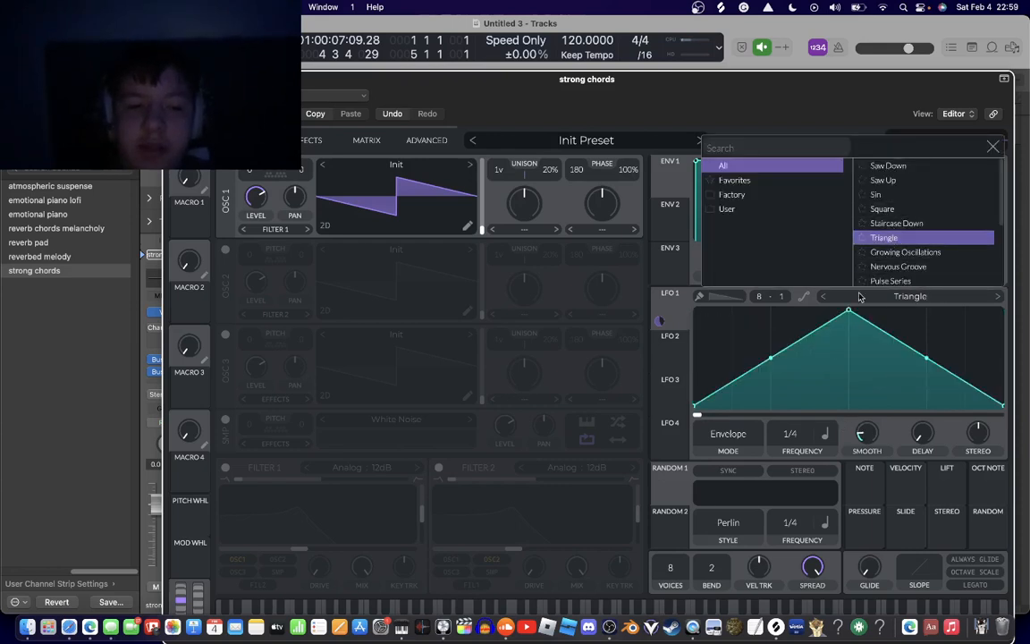
{"action": "left_click", "coordinate": [994, 146]}
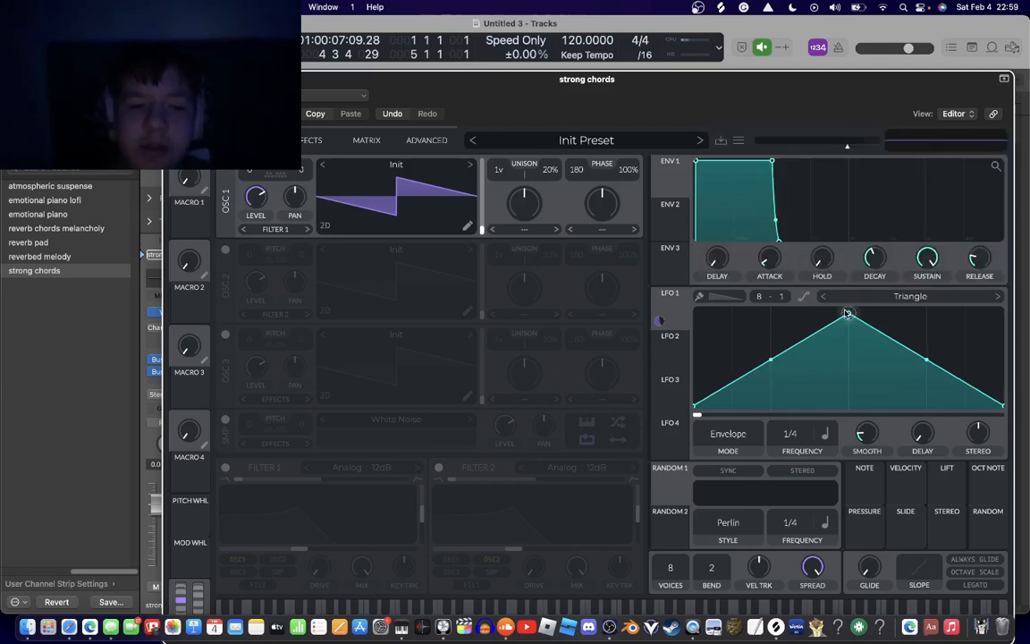
- Move LFO 1's triangle peak almost to the left edge and bend the short attack segment fully upward
{"action": "left_click_drag", "start_coordinate": [848, 312], "coordinate": [653, 262]}
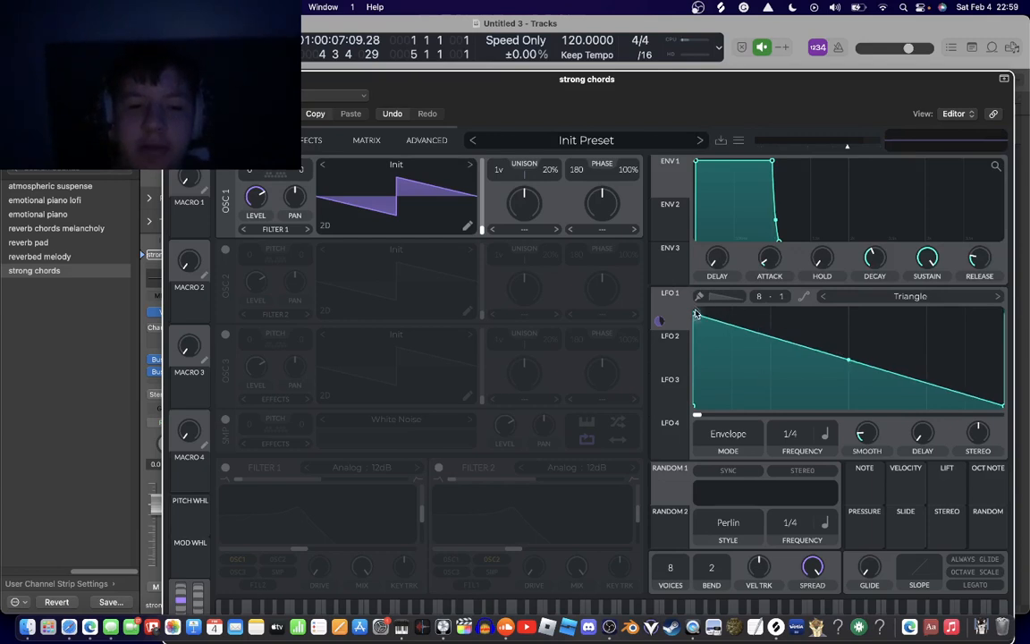
{"action": "left_click_drag", "start_coordinate": [698, 294], "coordinate": [702, 287]}
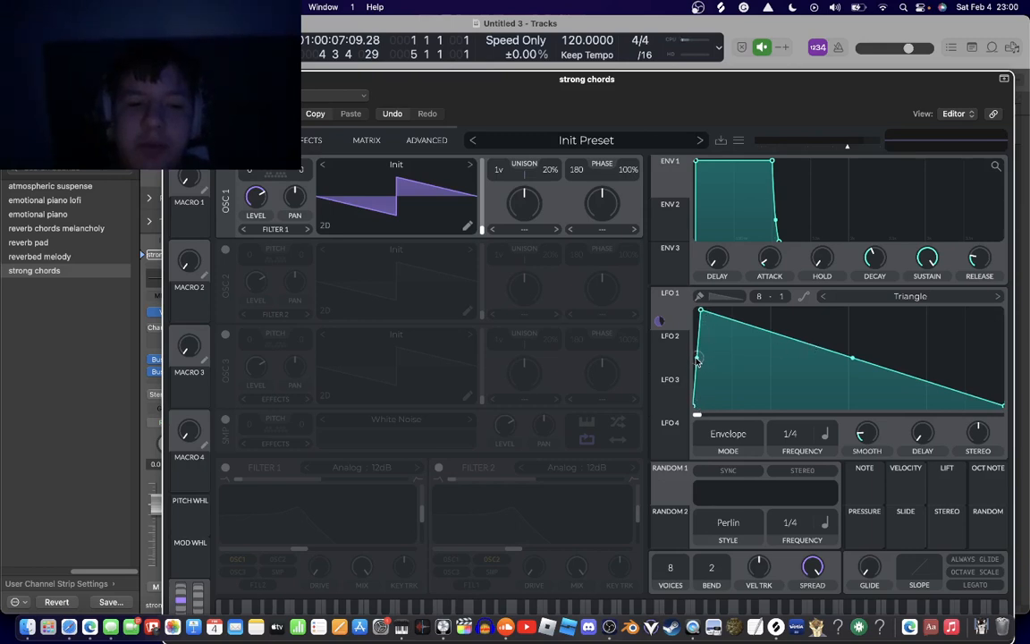
{"action": "left_click_drag", "start_coordinate": [698, 360], "coordinate": [696, 261]}
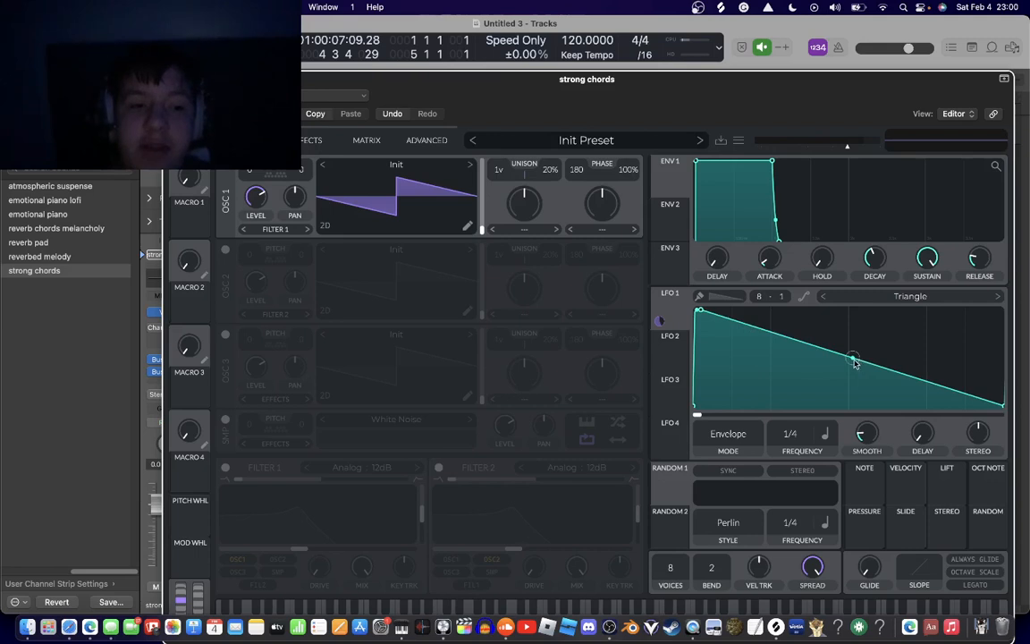
- Bend LFO 1's falling segment into a gentle concave decay, comparing it with steeper curves, and play the chords from the start
{"action": "left_click_drag", "start_coordinate": [854, 364], "coordinate": [830, 411]}
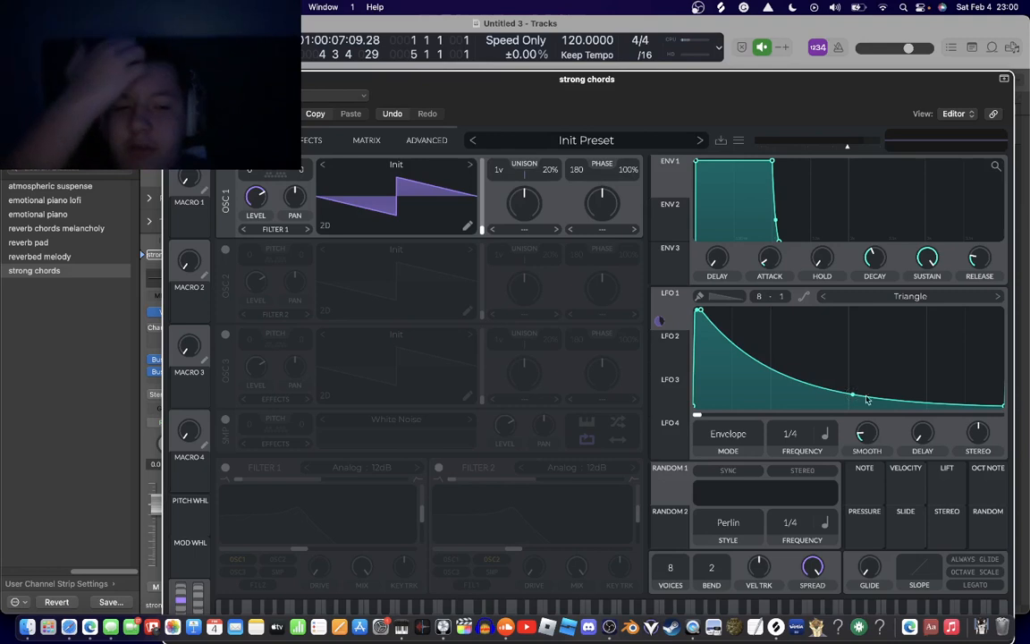
{"action": "left_click_drag", "start_coordinate": [852, 395], "coordinate": [808, 588]}
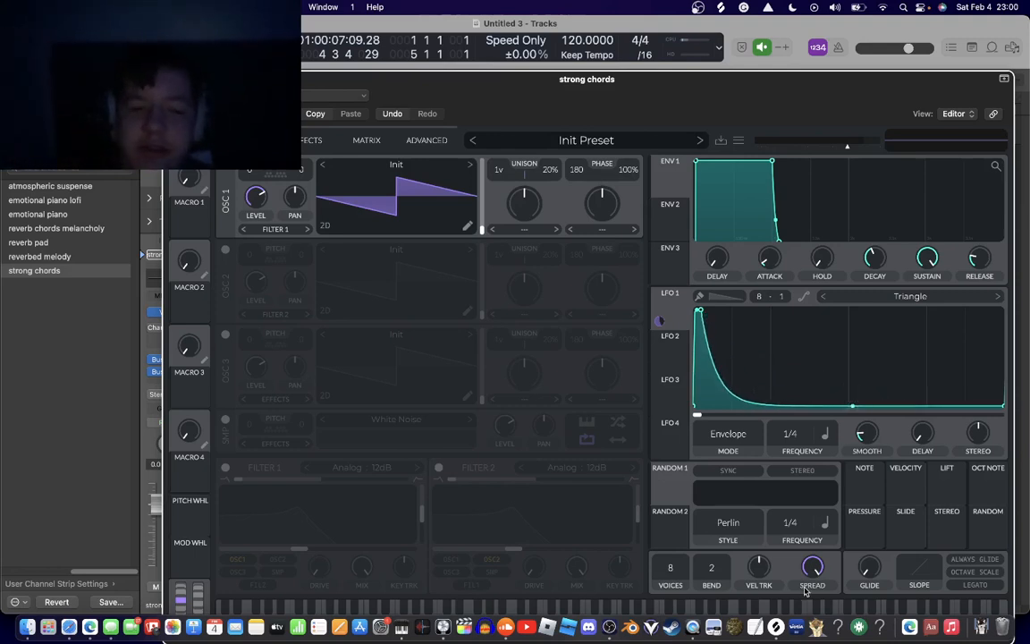
{"action": "key", "text": "space"}
{"action": "left_click_drag", "start_coordinate": [854, 408], "coordinate": [906, 291]}
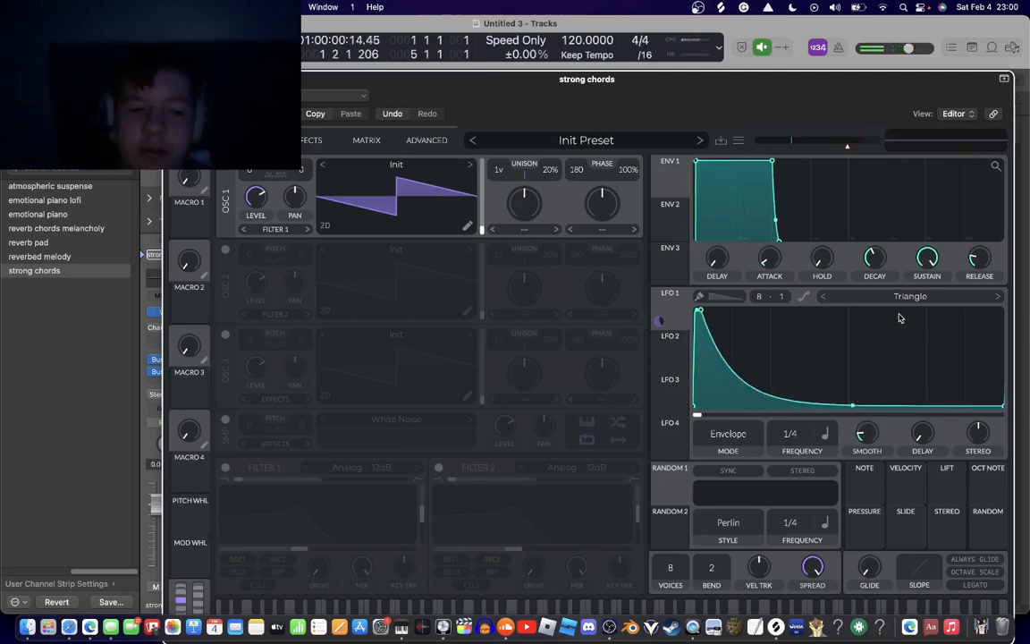
{"action": "left_click_drag", "start_coordinate": [851, 408], "coordinate": [870, 341]}
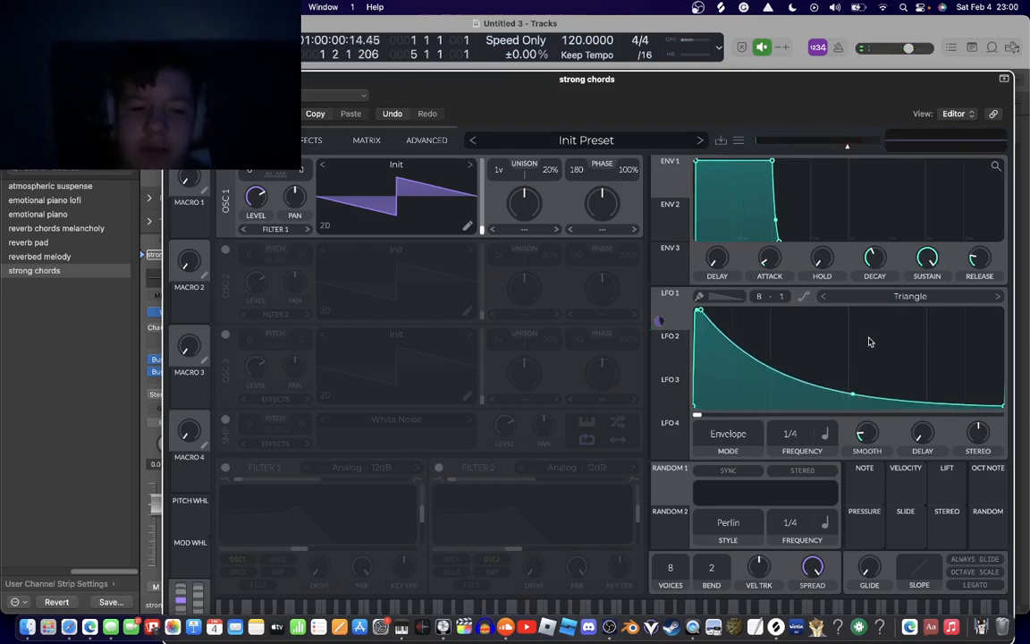
{"action": "left_click", "coordinate": [1025, 338]}
{"action": "key", "text": "Return"}
{"action": "key", "text": "space"}
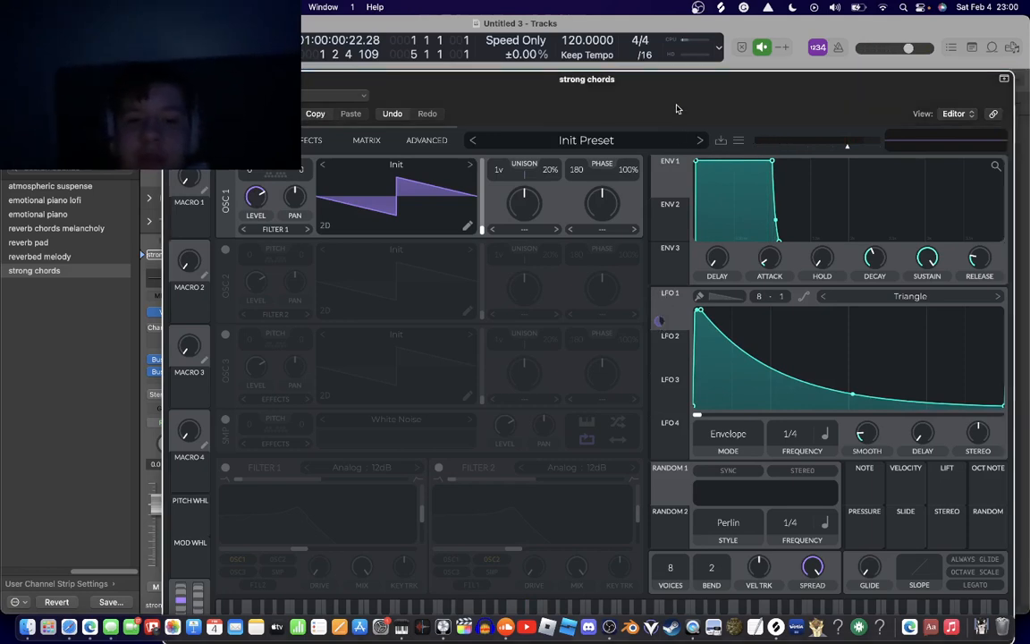
- Compare LFO 1's Oscillator 1 Tune modulation at -2.000 and about 1.037 while playing the chords
{"action": "left_click_drag", "start_coordinate": [677, 106], "coordinate": [676, 51]}
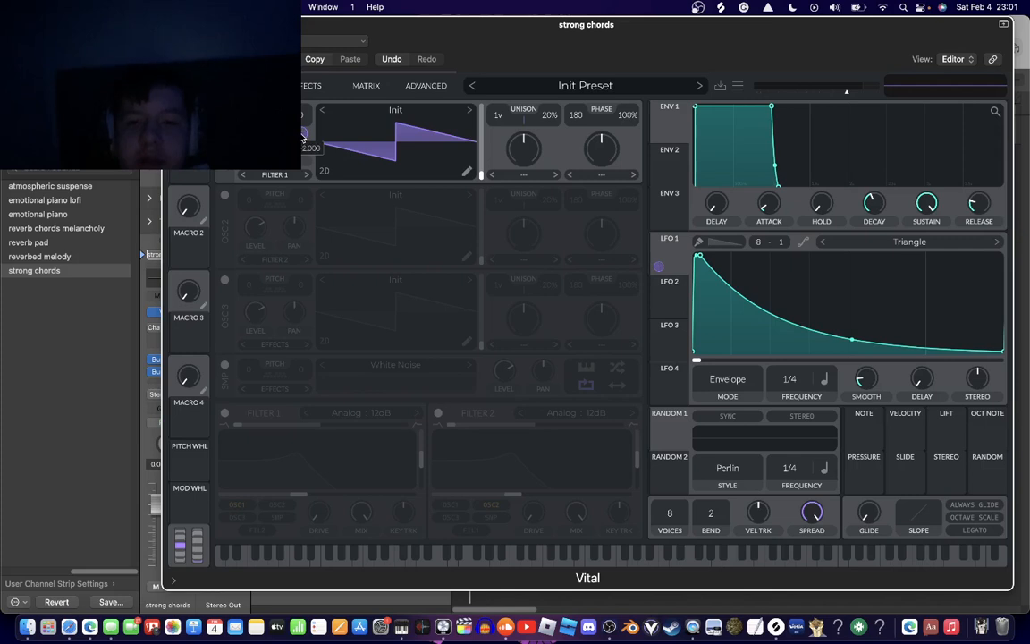
{"action": "left_click_drag", "start_coordinate": [507, 22], "coordinate": [433, 17]}
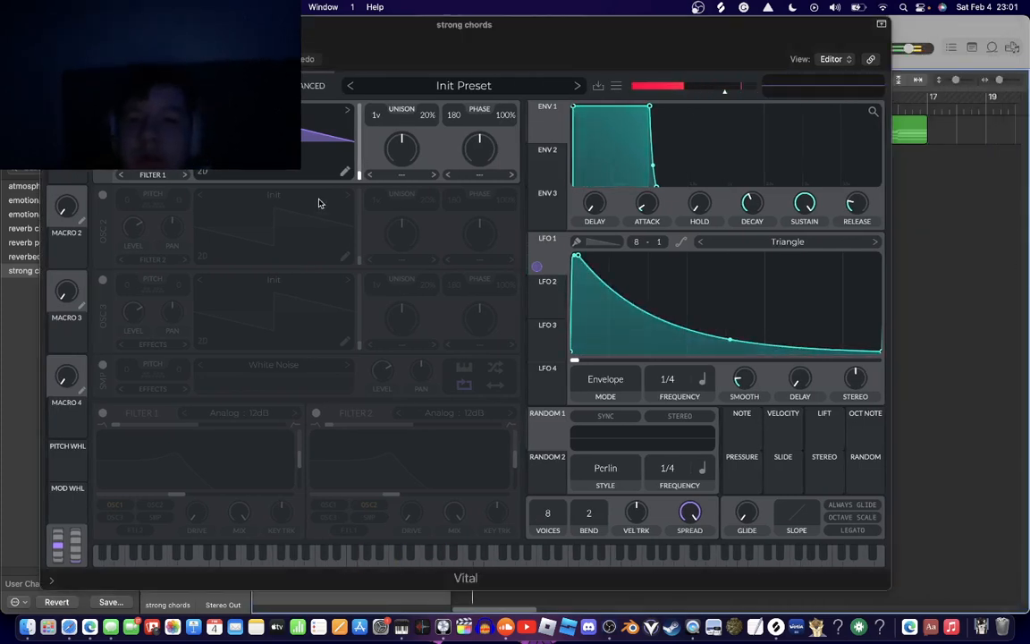
{"action": "left_click_drag", "start_coordinate": [294, 36], "coordinate": [380, 38]}
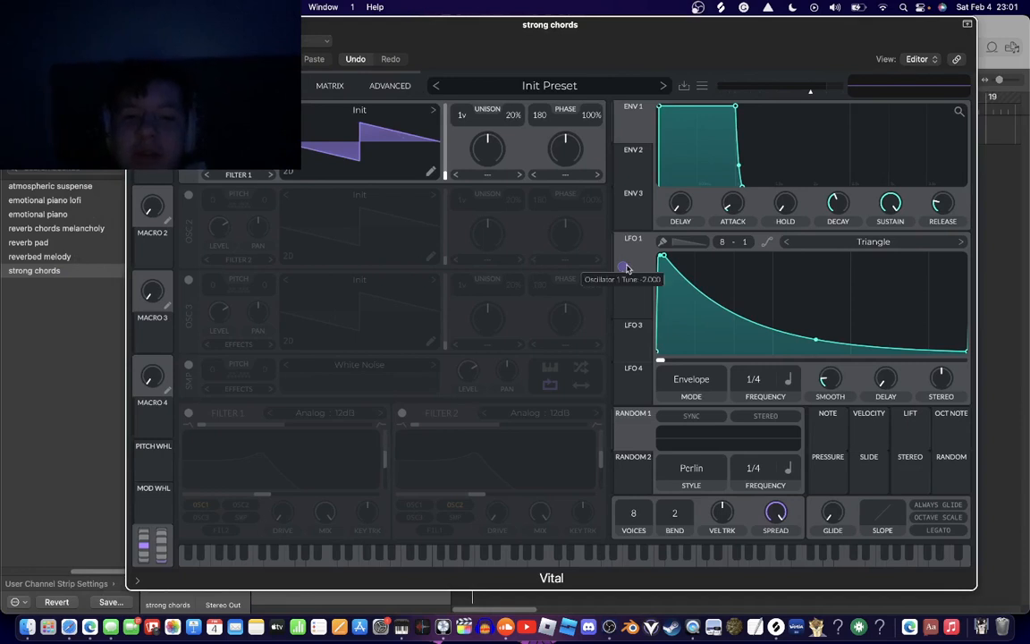
{"action": "scroll", "coordinate": [627, 268], "scroll_direction": "up", "scroll_amount": 5}
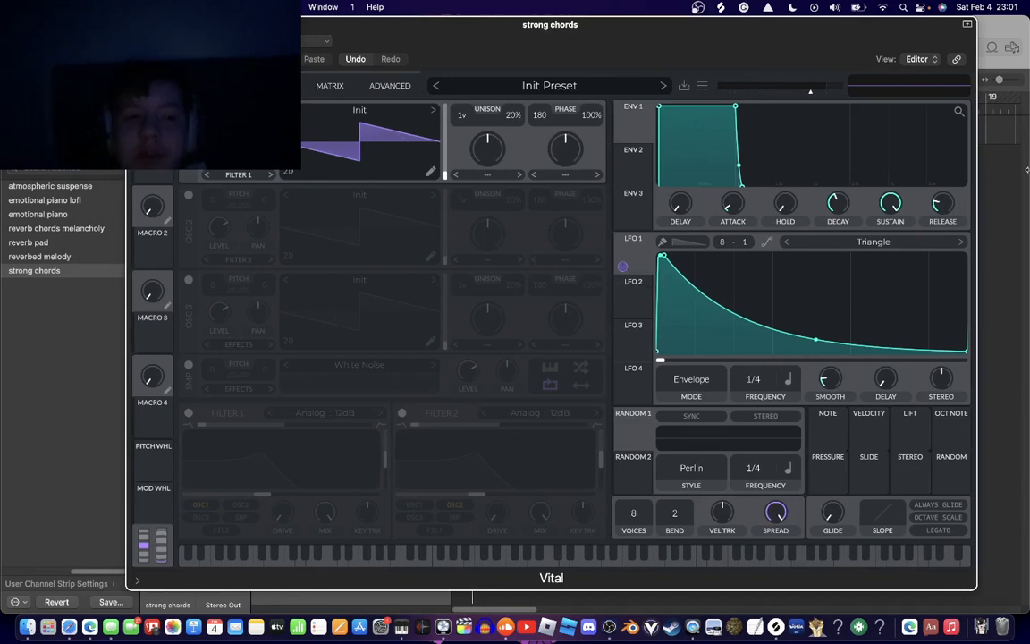
{"action": "left_click", "coordinate": [1016, 166]}
{"action": "key", "text": "space"}
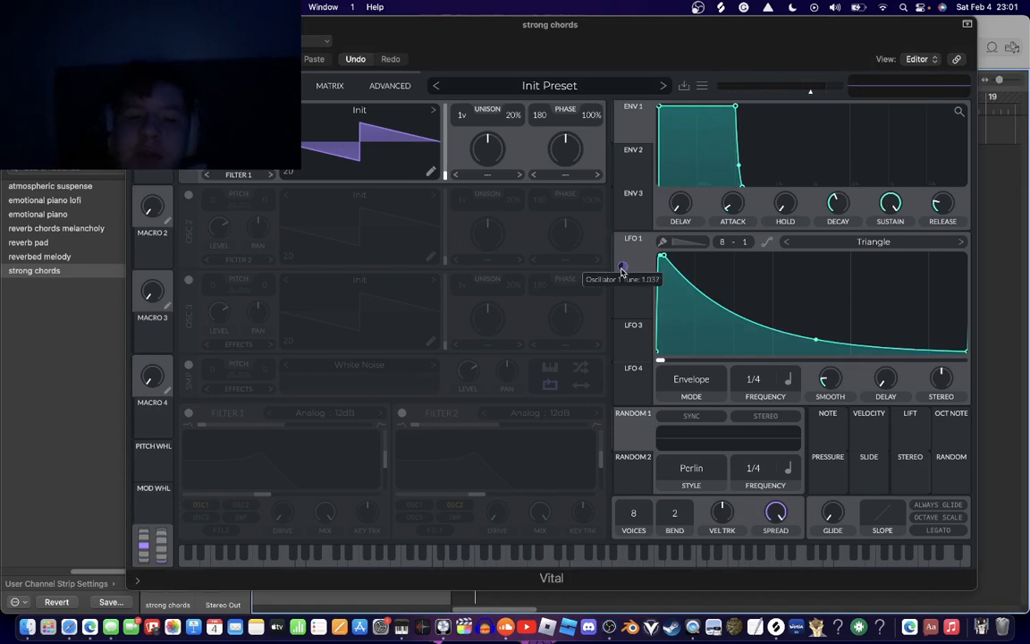
{"action": "scroll", "coordinate": [623, 271], "scroll_direction": "down", "scroll_amount": 3}
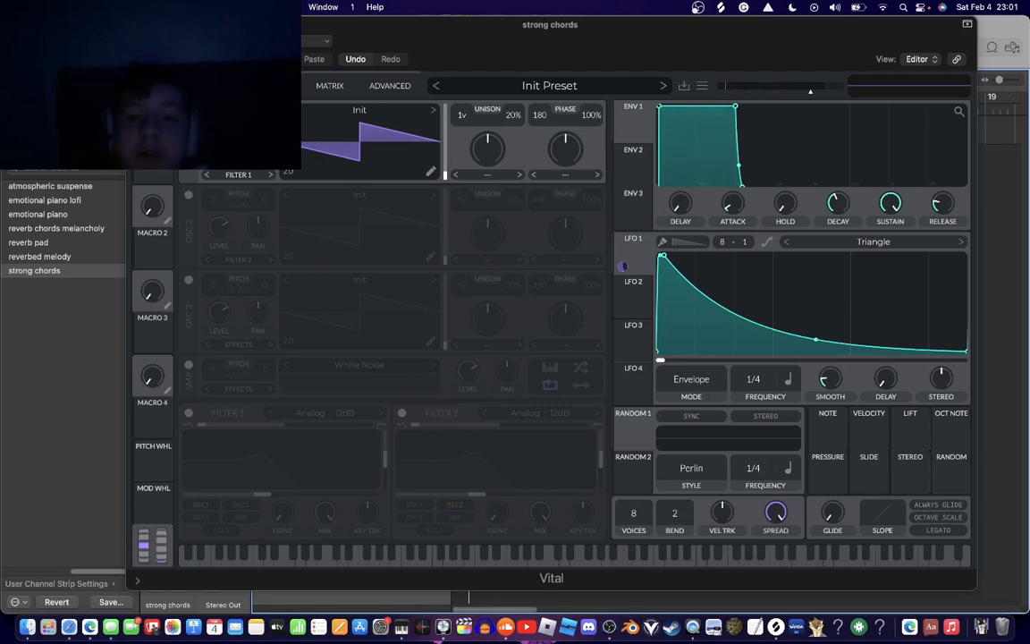
- Enable the Delay effect on the strong chords patch and choose Ping Pong as its mode
{"action": "left_click", "coordinate": [502, 30]}
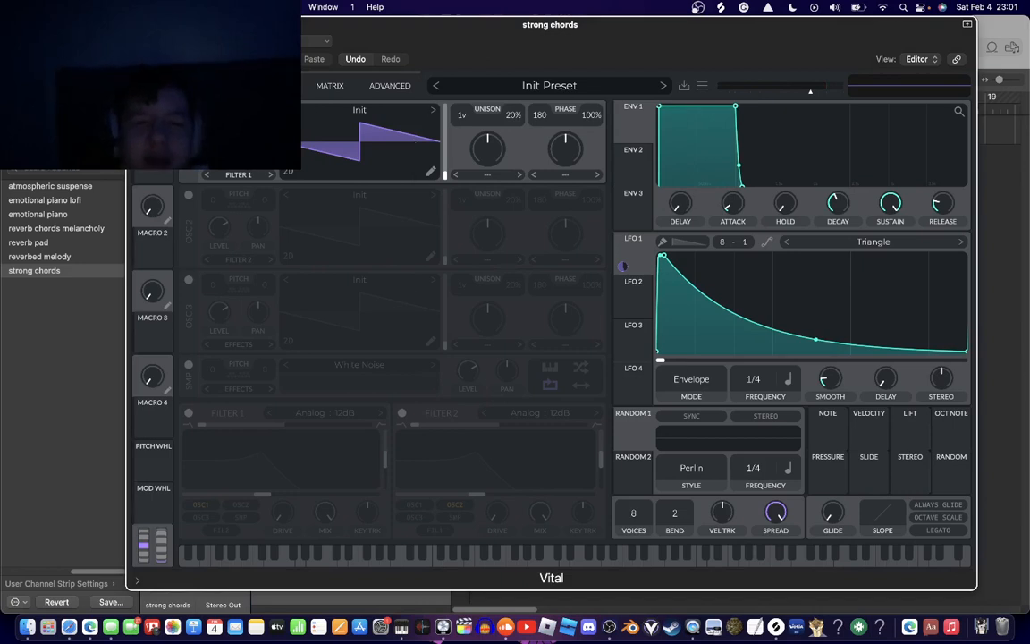
{"action": "left_click", "coordinate": [270, 86]}
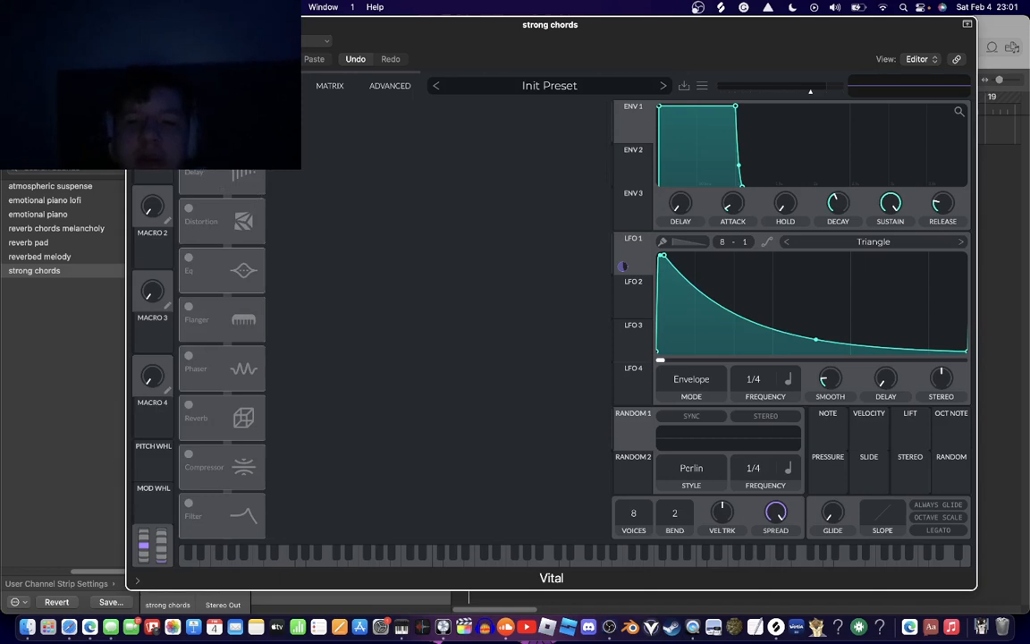
{"action": "left_click", "coordinate": [189, 159]}
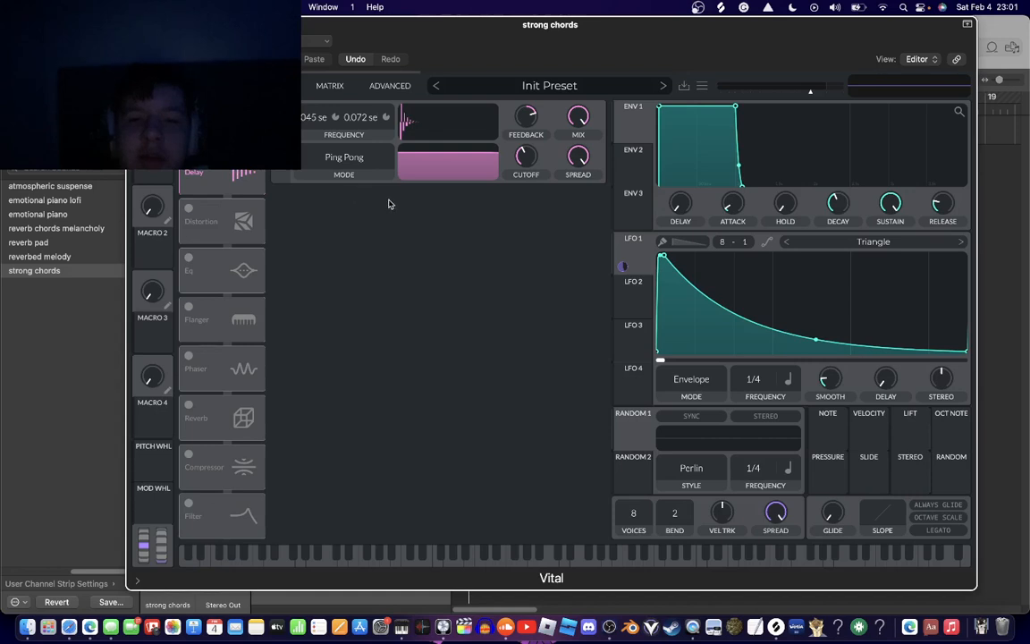
{"action": "left_click", "coordinate": [350, 176]}
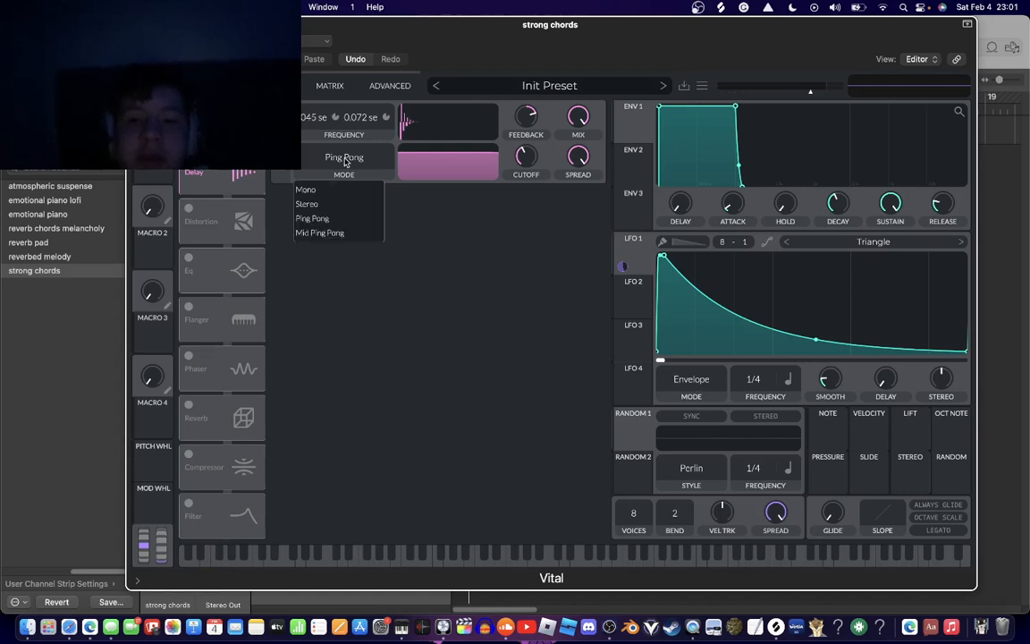
{"action": "left_click", "coordinate": [321, 220]}
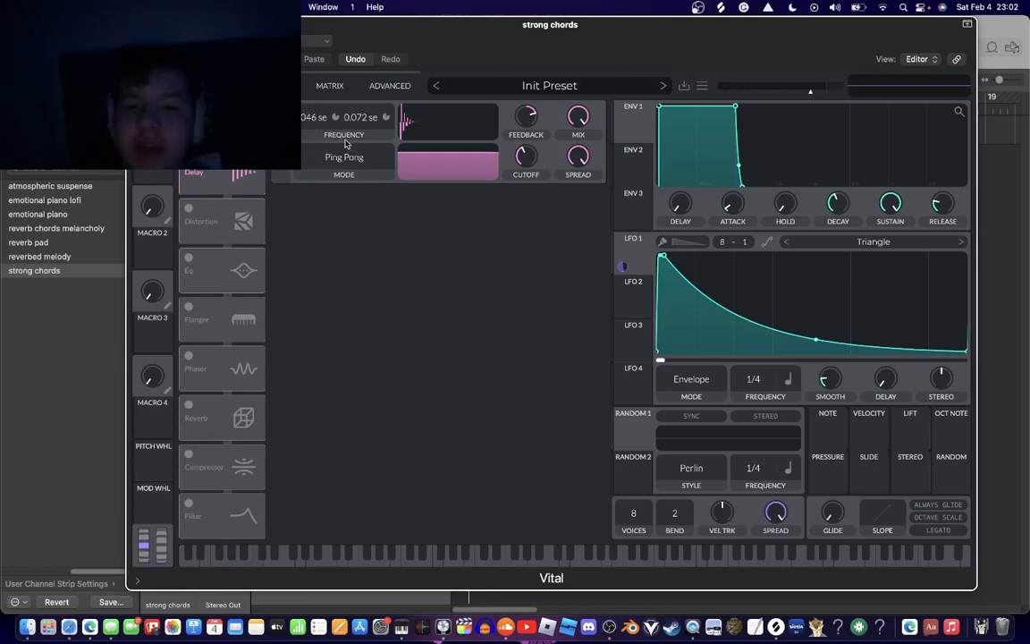
- Sync both delay frequencies to Tempo at 1/8
{"action": "right_click", "coordinate": [334, 119]}
{"action": "left_click", "coordinate": [351, 201]}
{"action": "right_click", "coordinate": [314, 113]}
{"action": "left_click", "coordinate": [363, 200]}
{"action": "left_click", "coordinate": [335, 118]}
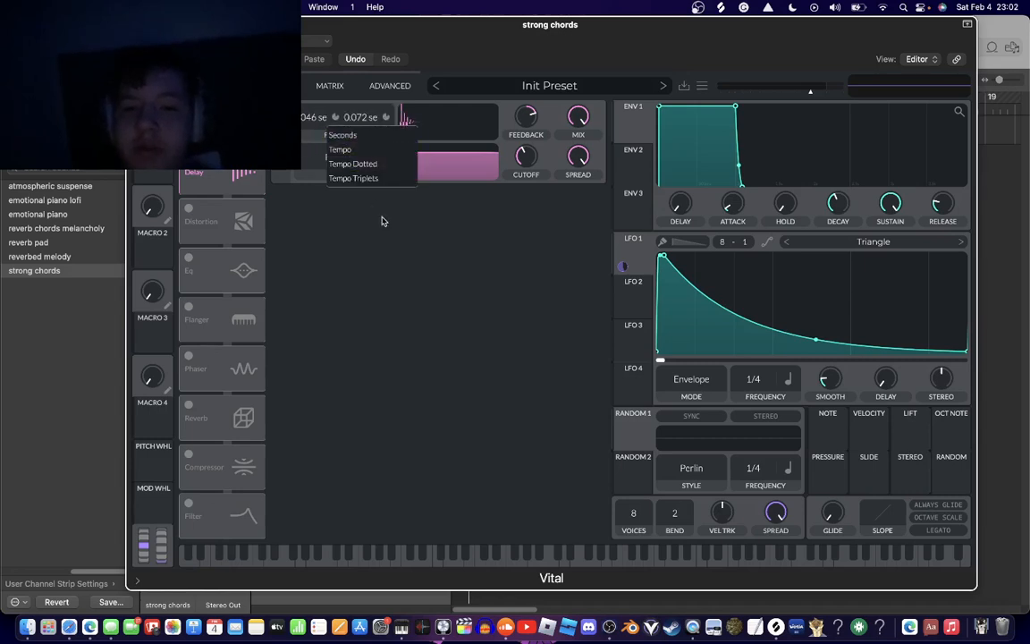
{"action": "left_click", "coordinate": [333, 200]}
{"action": "left_click", "coordinate": [335, 118]}
{"action": "left_click", "coordinate": [345, 150]}
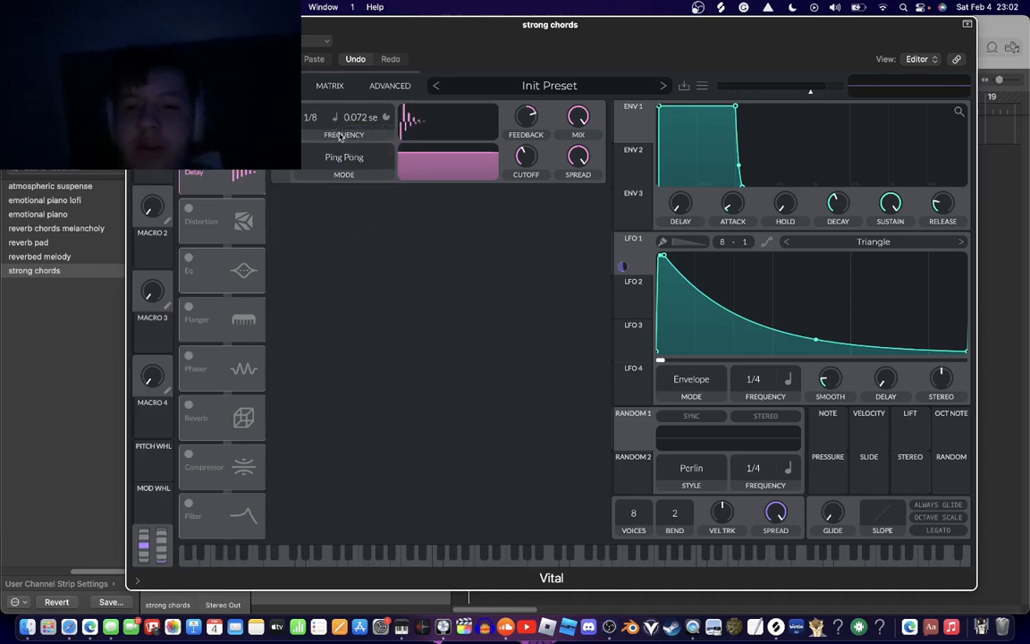
{"action": "left_click", "coordinate": [386, 117]}
{"action": "left_click", "coordinate": [390, 155]}
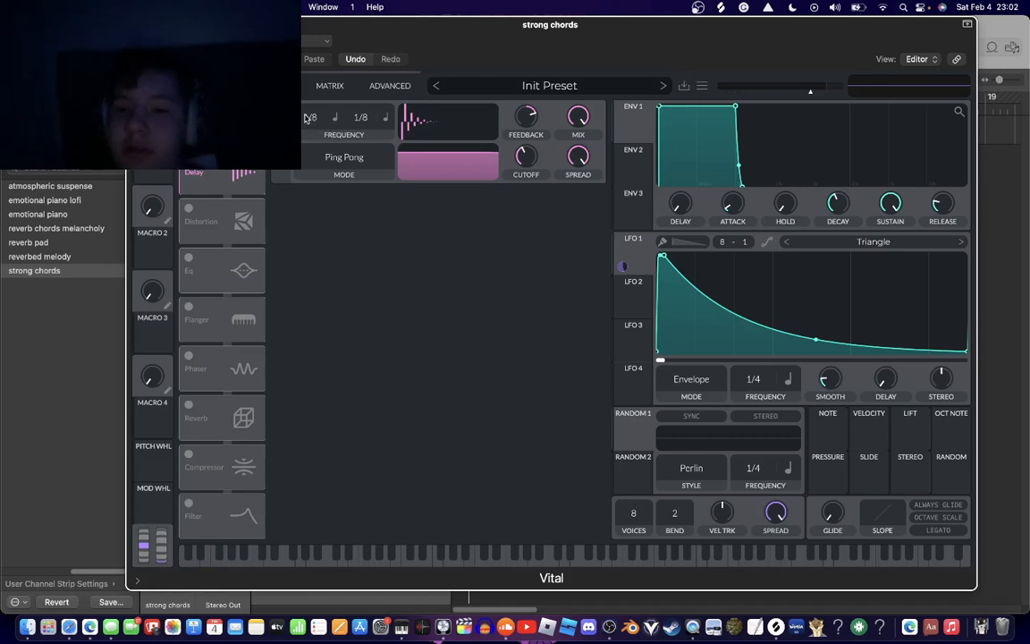
- Switch both delay frequencies back to Seconds
{"action": "left_click", "coordinate": [332, 119]}
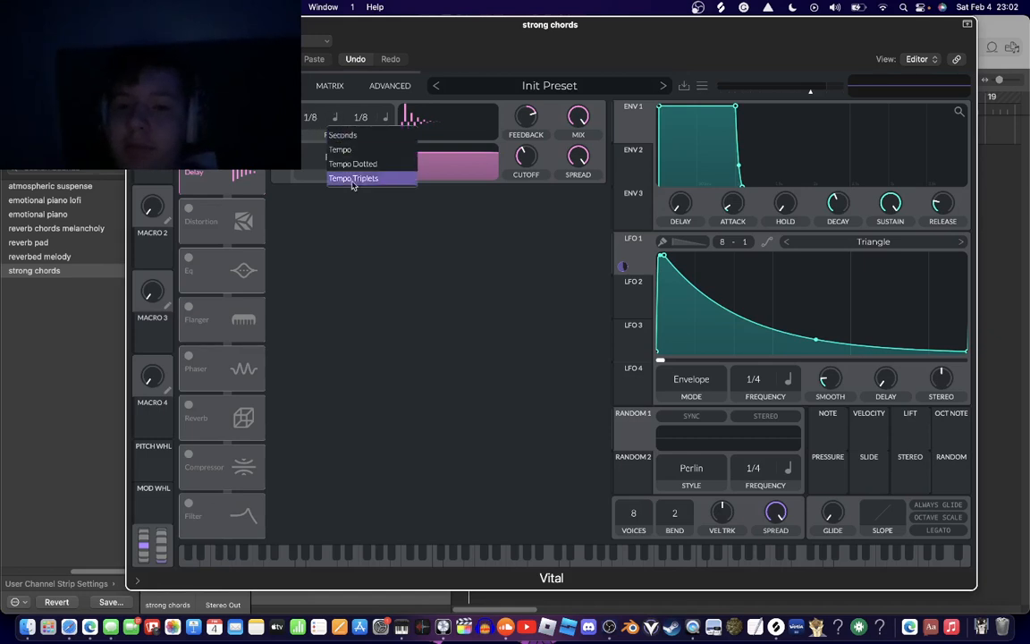
{"action": "left_click", "coordinate": [366, 135]}
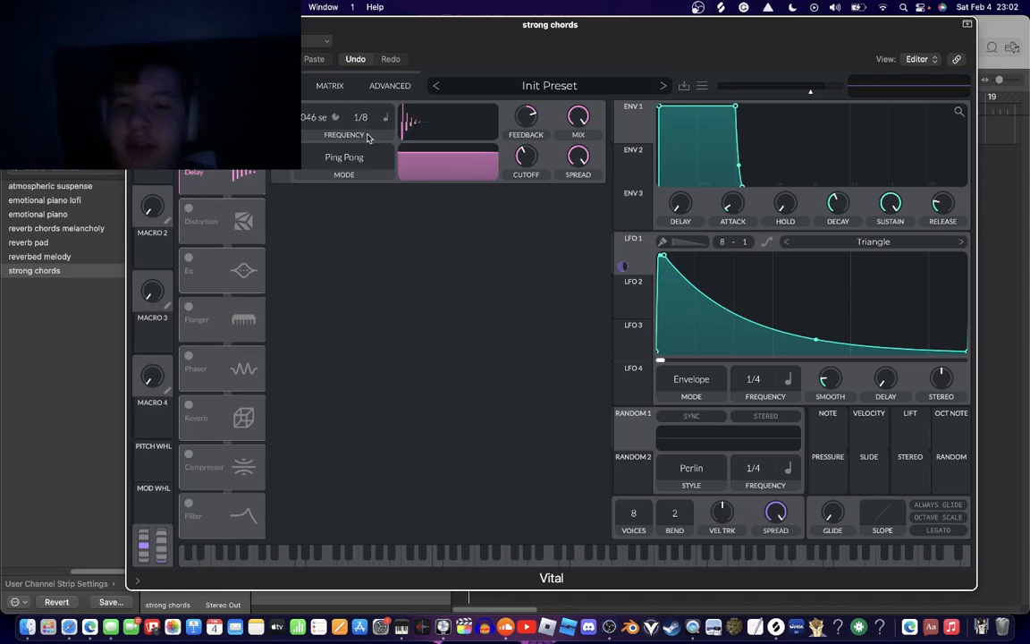
{"action": "left_click", "coordinate": [383, 123]}
{"action": "left_click", "coordinate": [387, 135]}
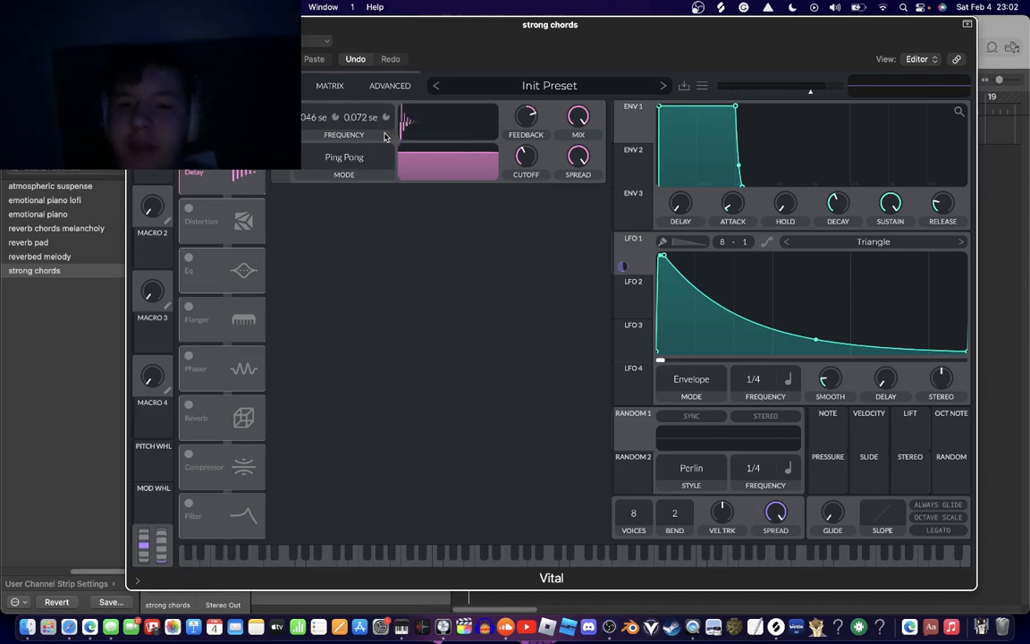
- Lengthen the delay times to 0.418 and 0.490 seconds, and play the chords to hear the echo
{"action": "left_click_drag", "start_coordinate": [309, 117], "coordinate": [362, 150]}
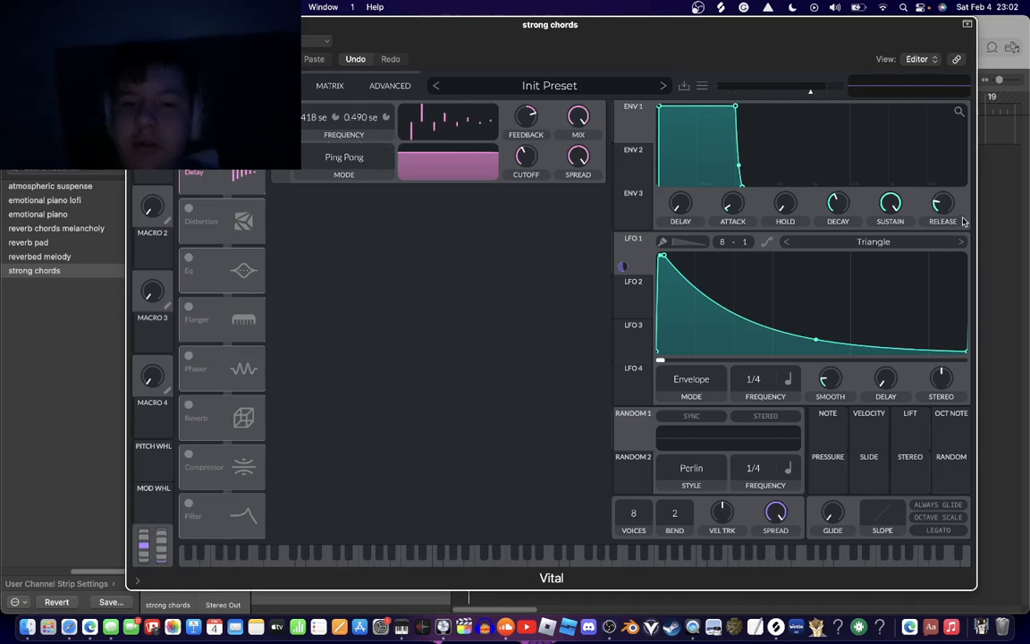
{"action": "left_click_drag", "start_coordinate": [673, 56], "coordinate": [505, 157]}
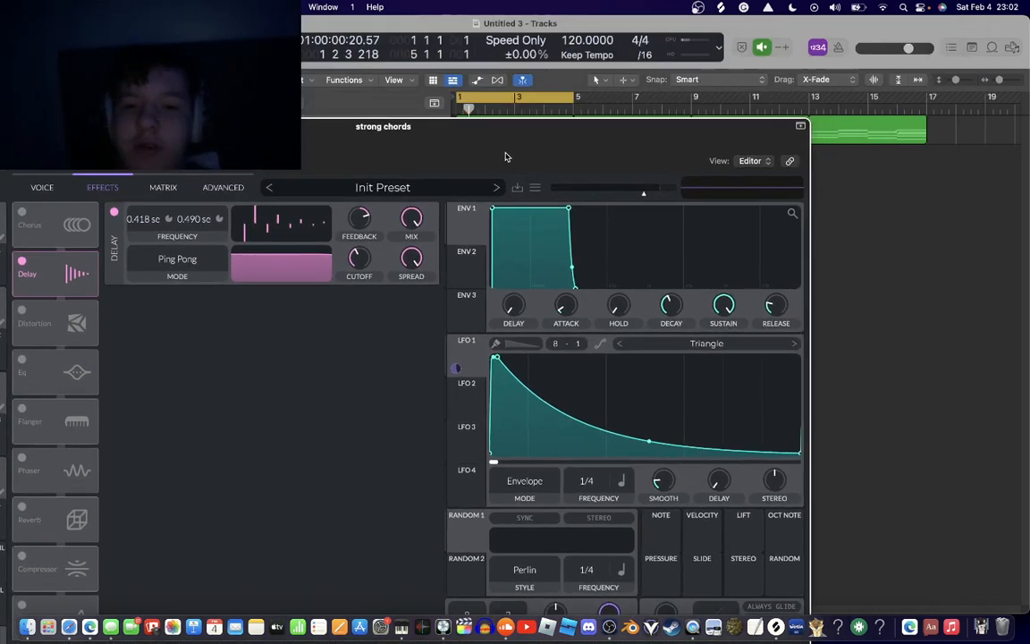
{"action": "left_click", "coordinate": [877, 174]}
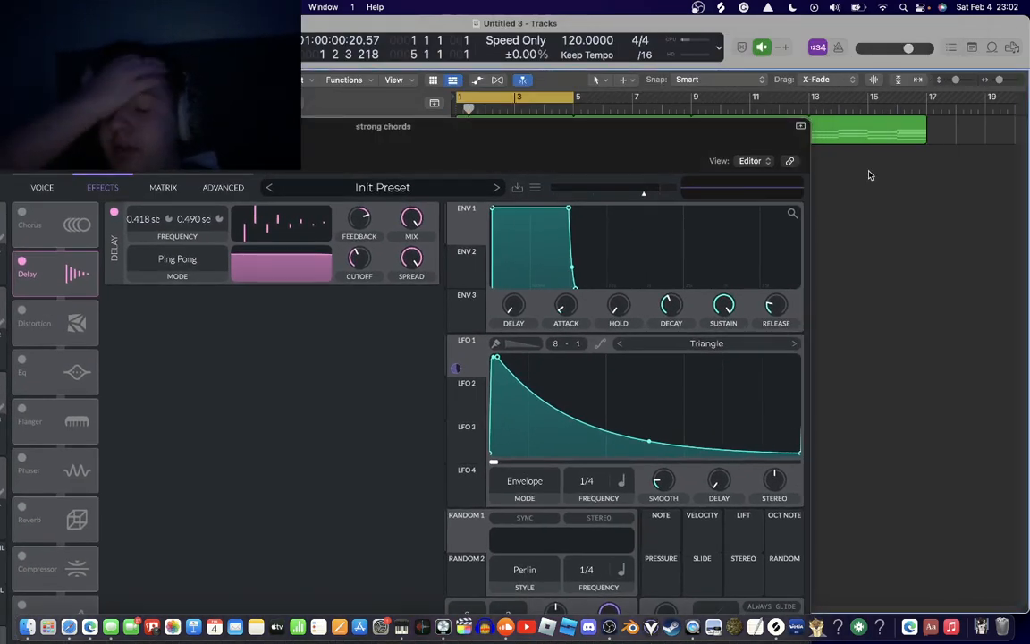
{"action": "key", "text": "space"}
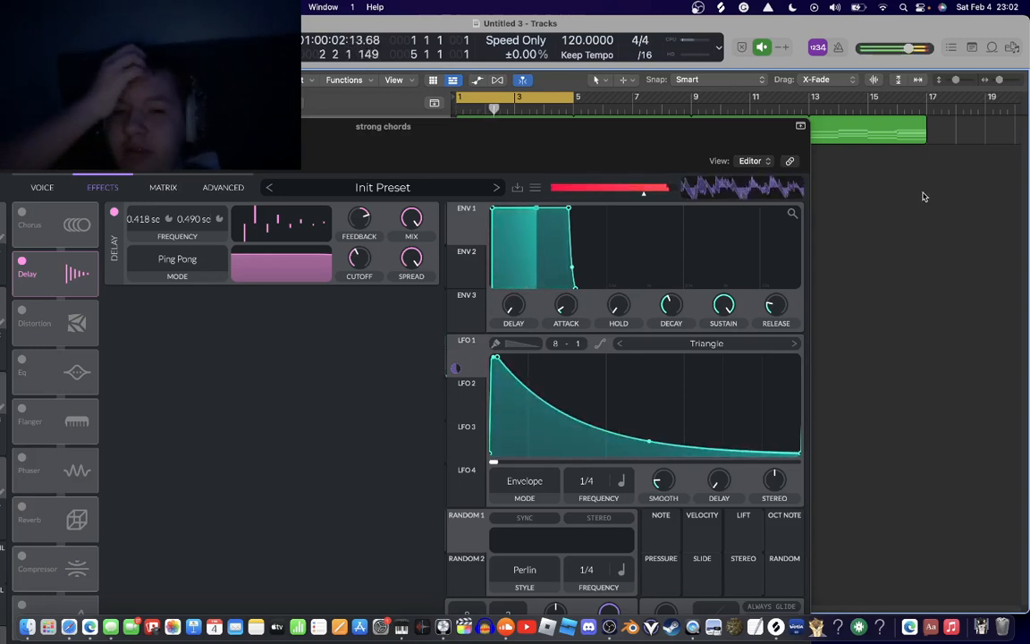
{"action": "key", "text": "space"}
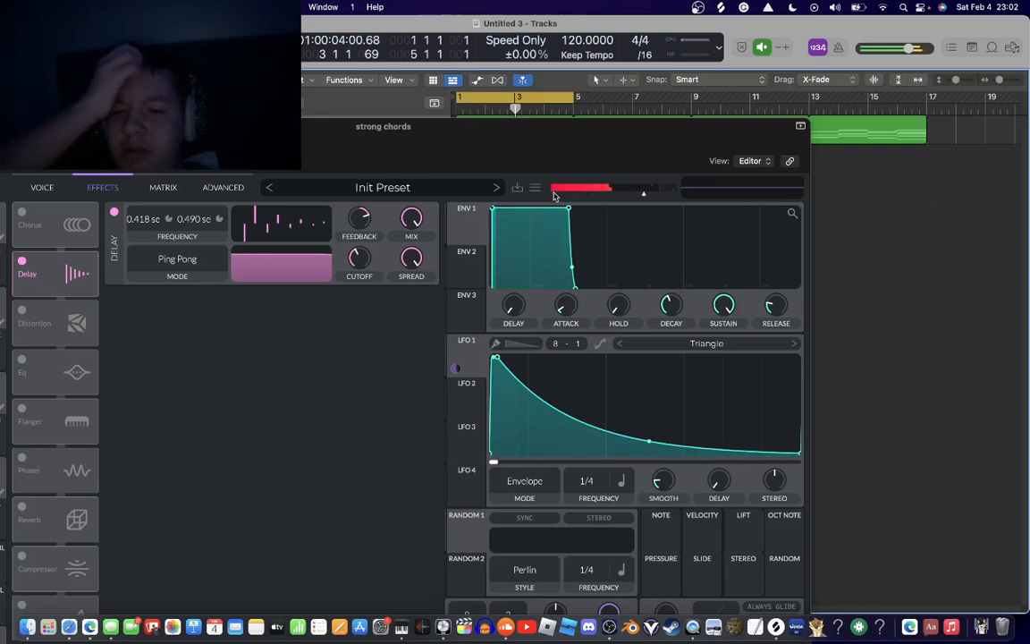
- Lower the delay mix to roughly a quarter and play the chords from the start
{"action": "mouse_move", "coordinate": [414, 236]}
{"action": "left_click_drag", "start_coordinate": [414, 236], "coordinate": [437, 289]}
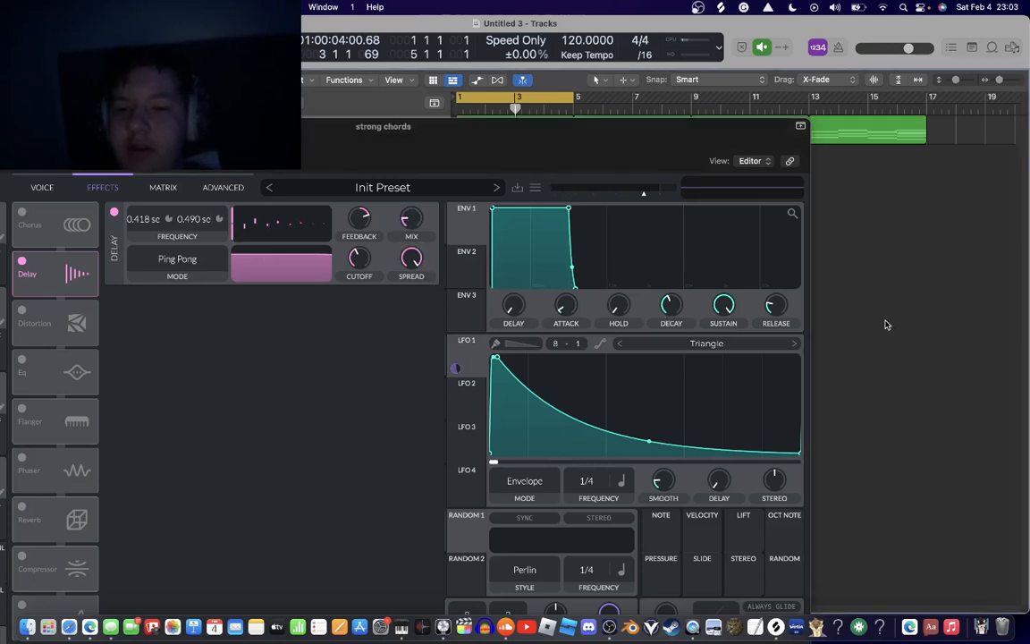
{"action": "key", "text": "Return"}
{"action": "key", "text": "space"}
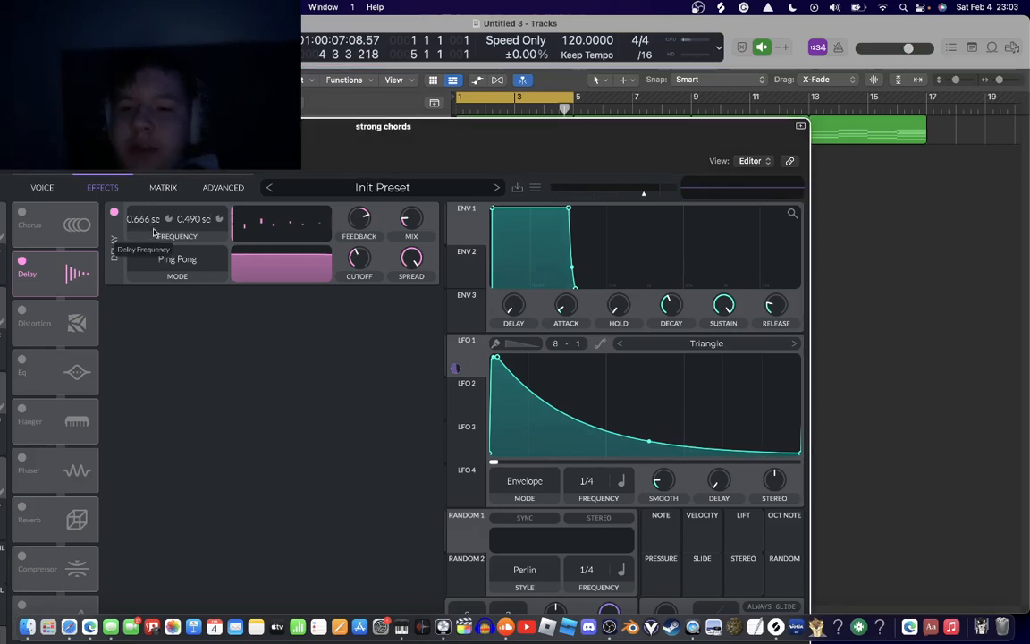
- Shorten the delay times to 0.071 and 0.079 seconds, raise the delay mix to about three quarters, and play the chords
{"action": "left_click_drag", "start_coordinate": [161, 243], "coordinate": [199, 205]}
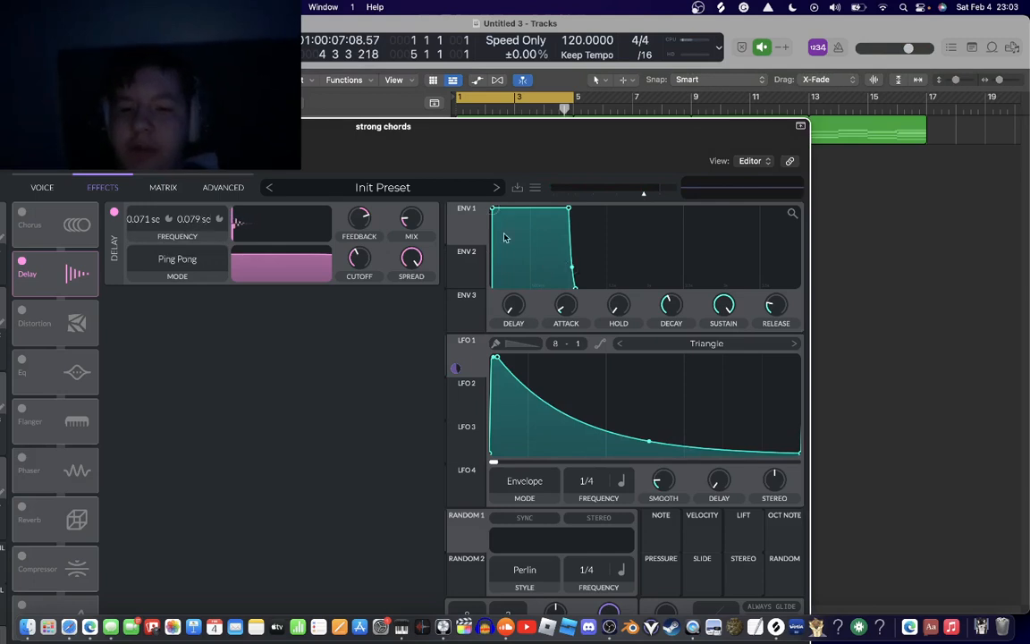
{"action": "left_click_drag", "start_coordinate": [408, 217], "coordinate": [423, 193]}
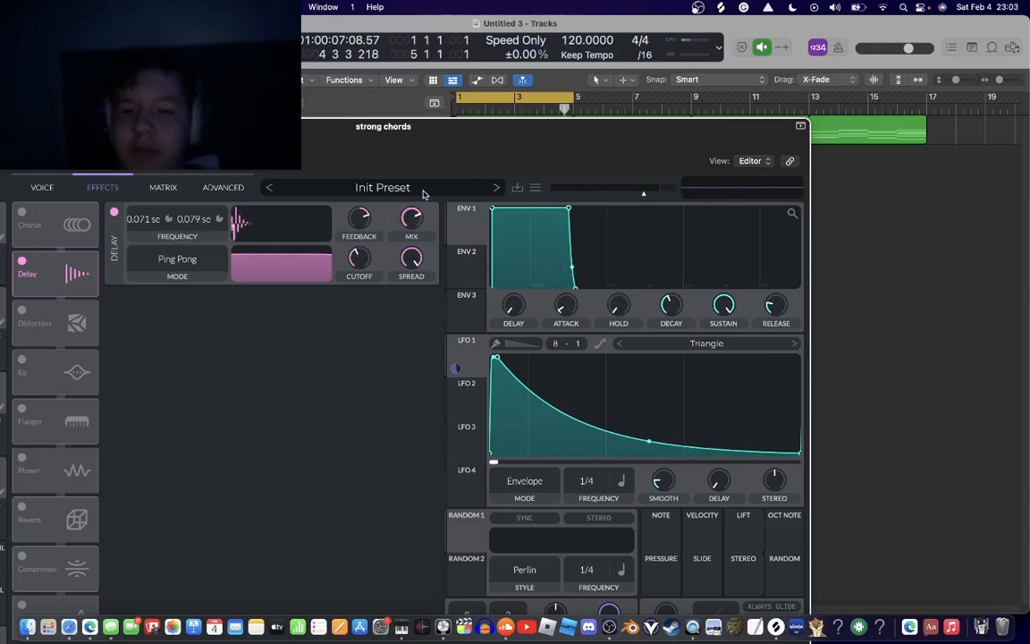
{"action": "key", "text": "Return"}
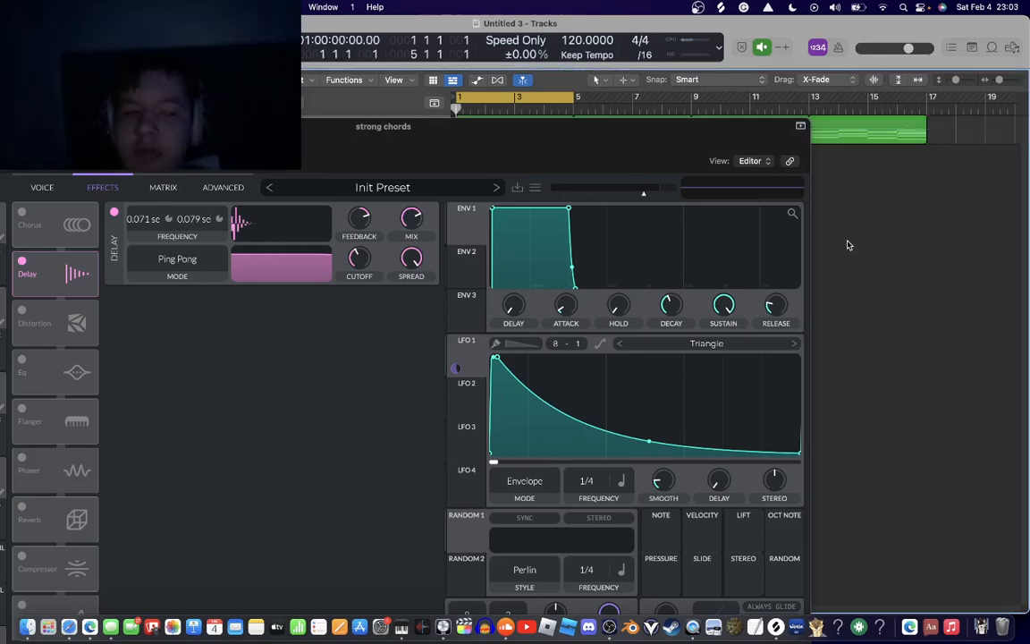
{"action": "key", "text": "space"}
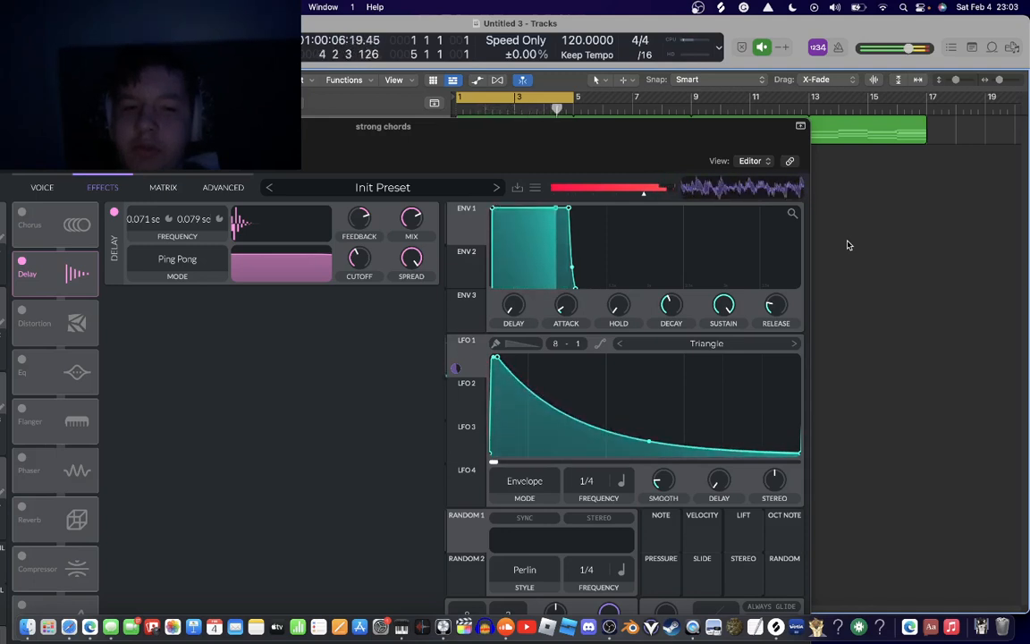
{"action": "key", "text": "space"}
- Fine-tune the delay times to 0.045 and 0.080 seconds and play the chords from the start
{"action": "left_click_drag", "start_coordinate": [561, 154], "coordinate": [735, 154]}
{"action": "left_click_drag", "start_coordinate": [323, 220], "coordinate": [350, 246]}
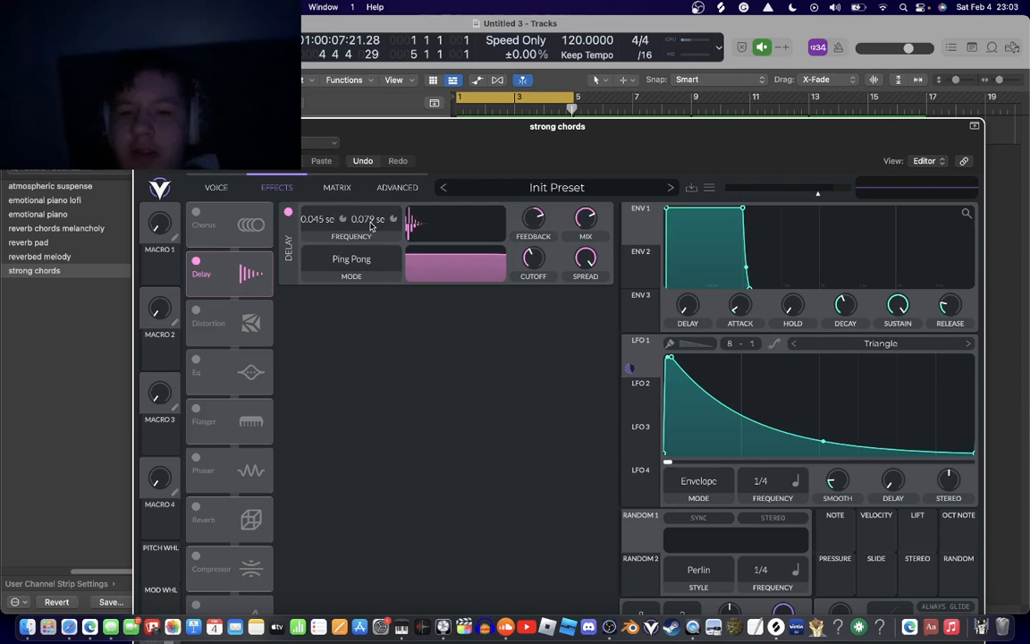
{"action": "left_click_drag", "start_coordinate": [371, 227], "coordinate": [375, 230]}
{"action": "key", "text": "space"}
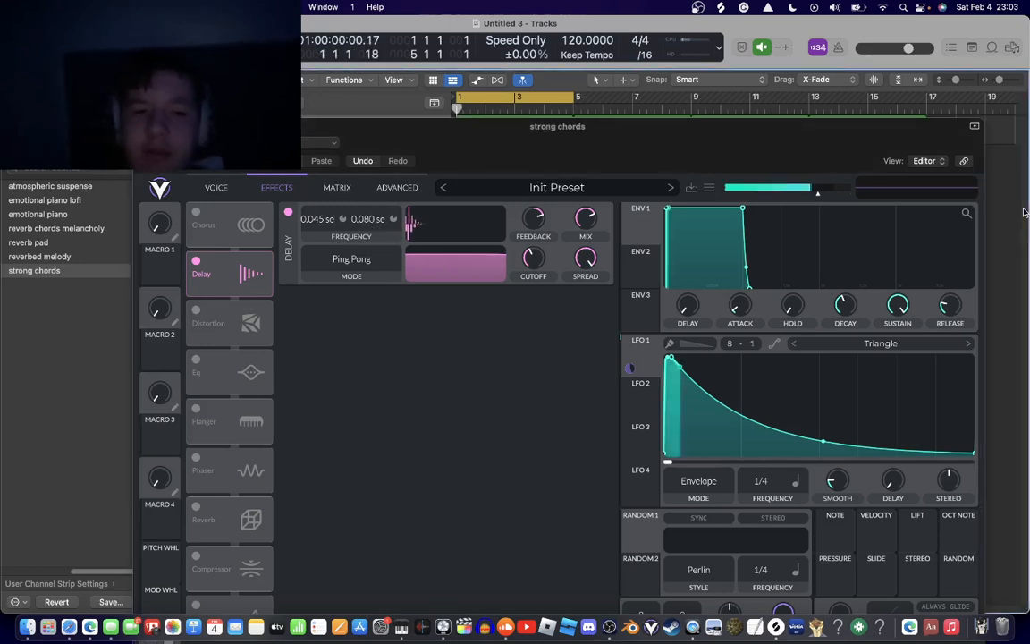
- Raise the delay mix to maximum and, after trying it at minimum, set the delay cutoff to about halfway, playing the chords
{"action": "left_click", "coordinate": [589, 218]}
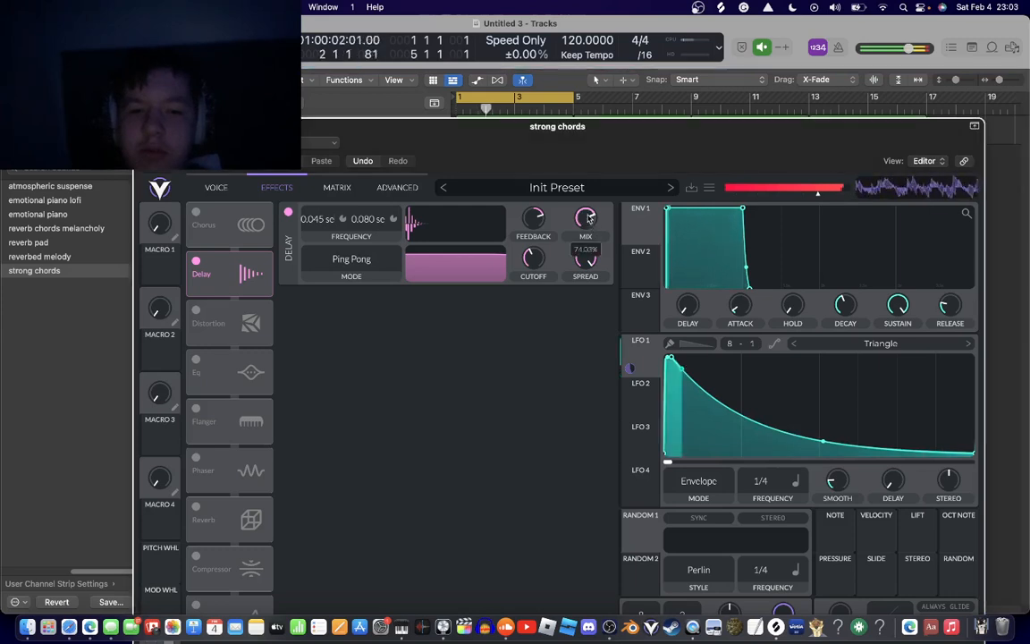
{"action": "key", "text": "space"}
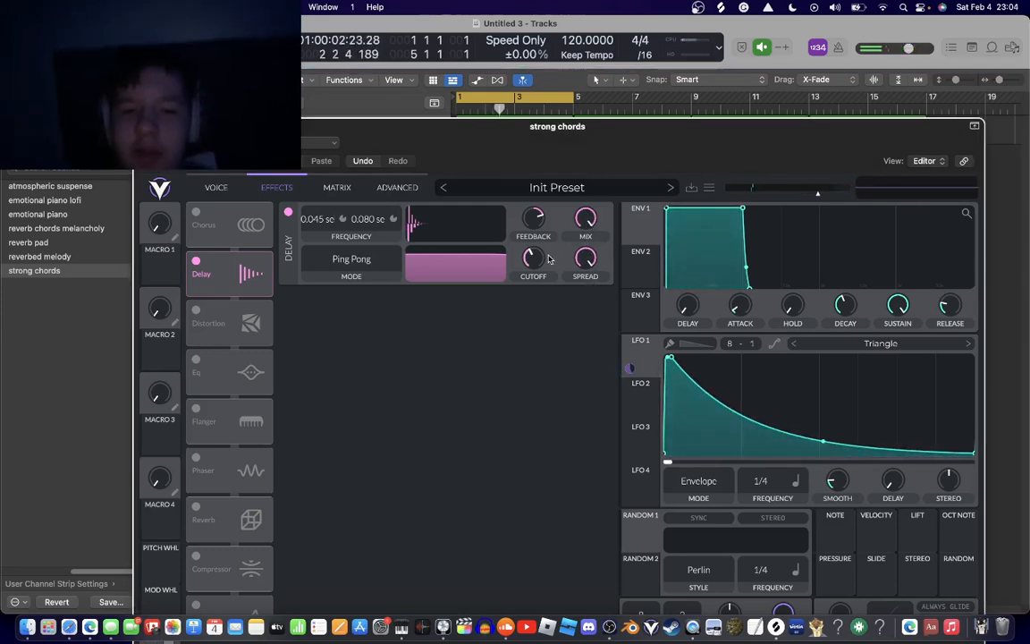
{"action": "mouse_move", "coordinate": [547, 258]}
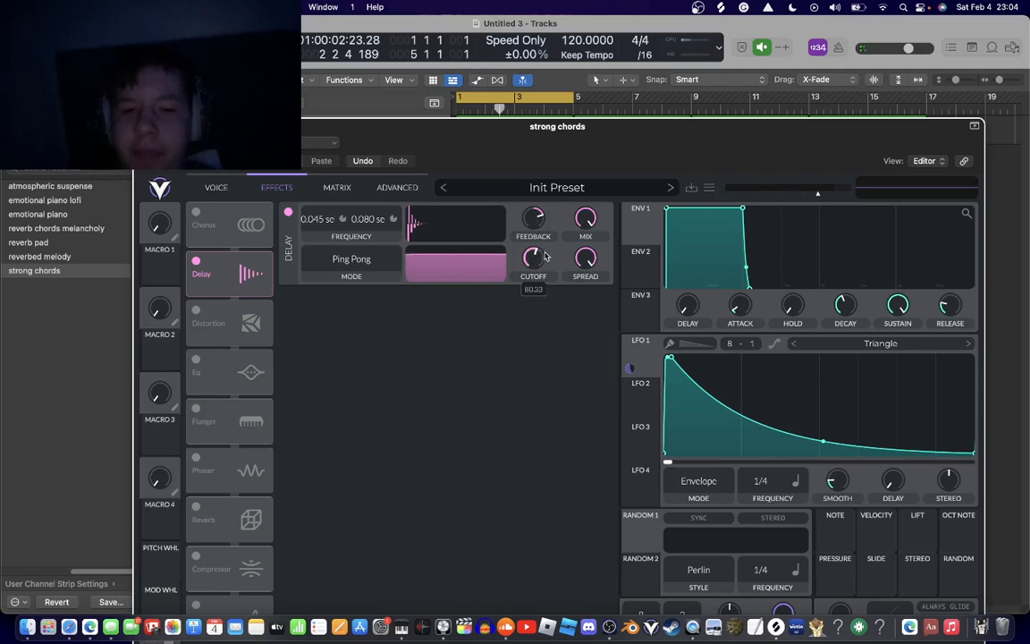
{"action": "left_click_drag", "start_coordinate": [547, 258], "coordinate": [541, 280]}
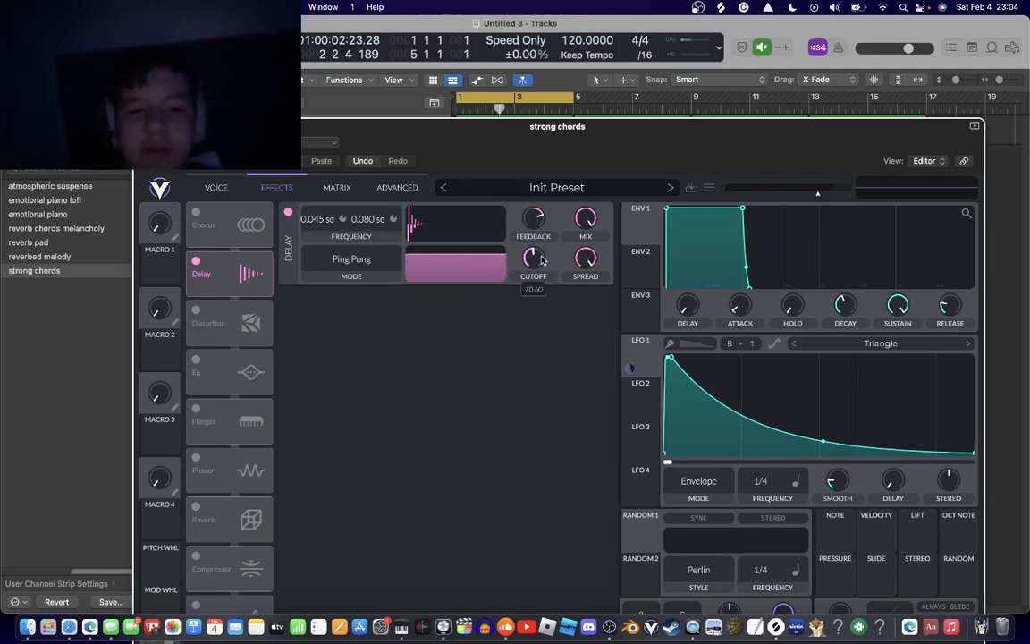
{"action": "key", "text": "space"}
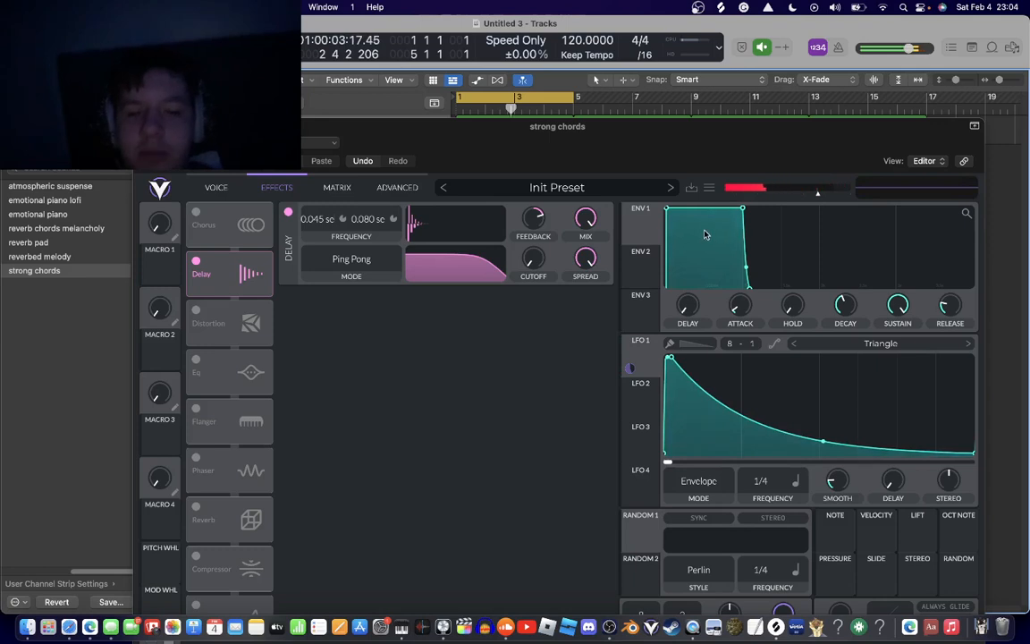
{"action": "left_click_drag", "start_coordinate": [537, 266], "coordinate": [540, 239]}
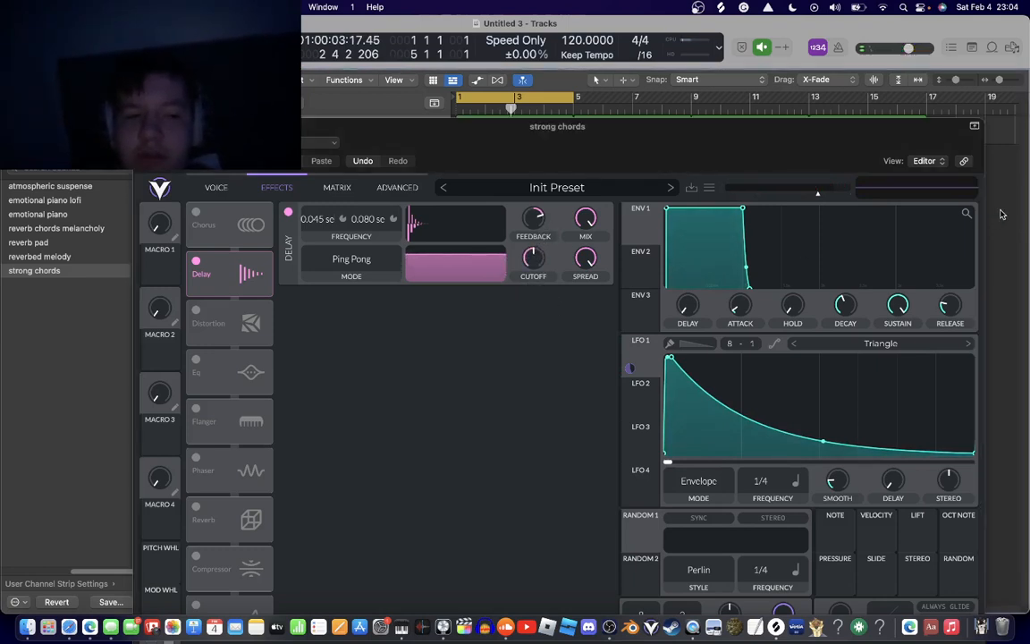
{"action": "key", "text": "space"}
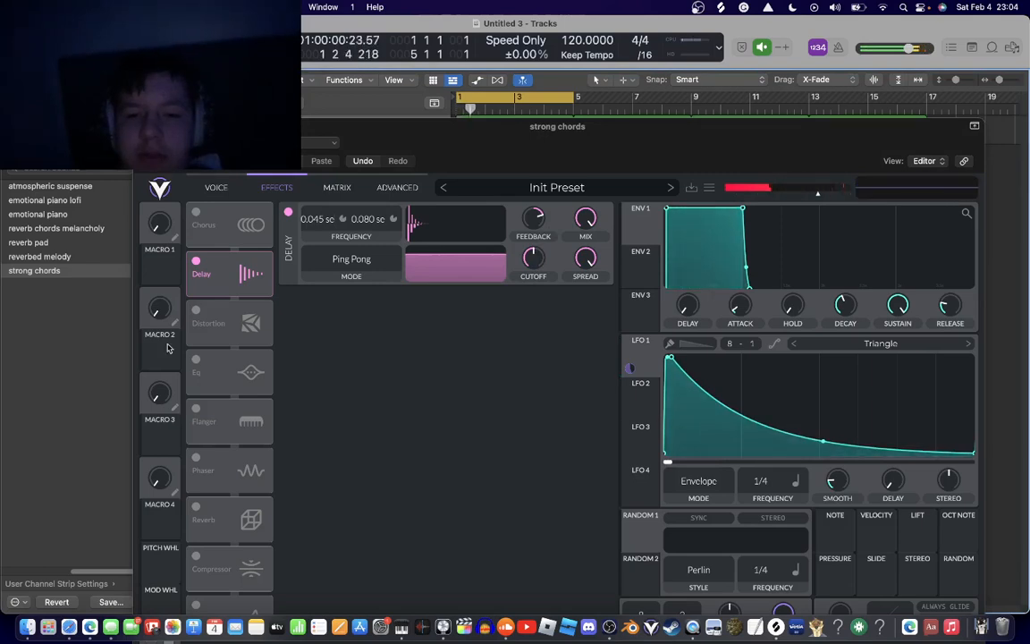
- Turn on the Reverb effect with its default settings and play the chords from the start
{"action": "left_click_drag", "start_coordinate": [461, 153], "coordinate": [445, 15]}
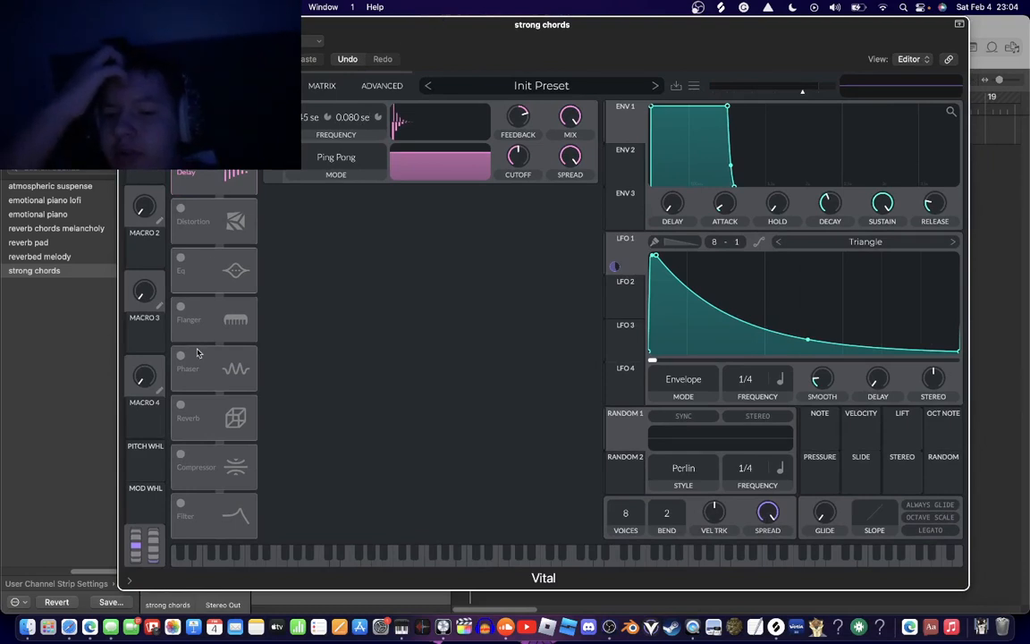
{"action": "left_click", "coordinate": [182, 405]}
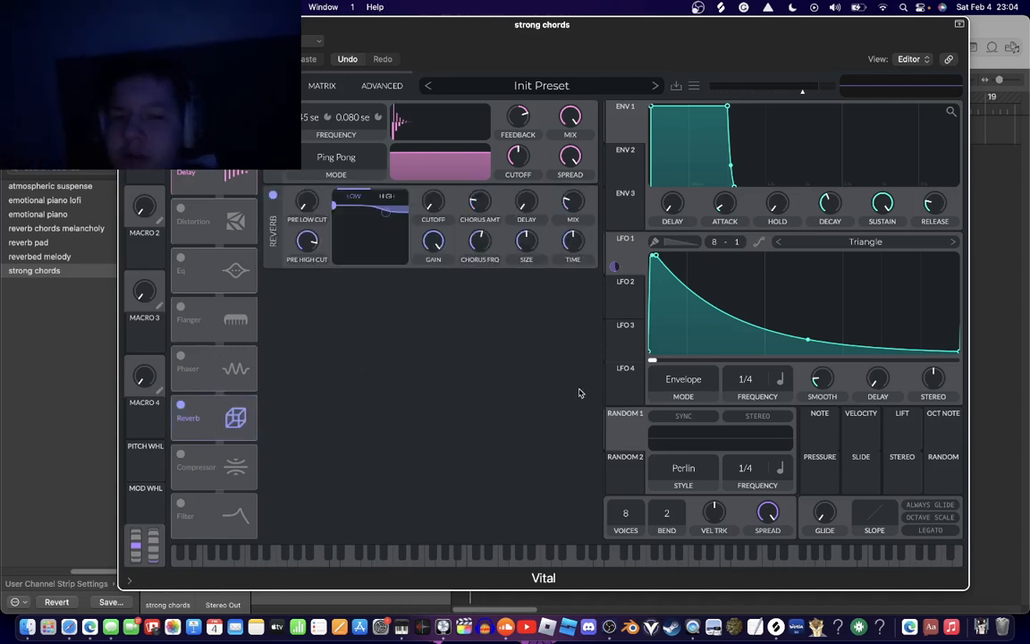
{"action": "left_click", "coordinate": [1003, 215]}
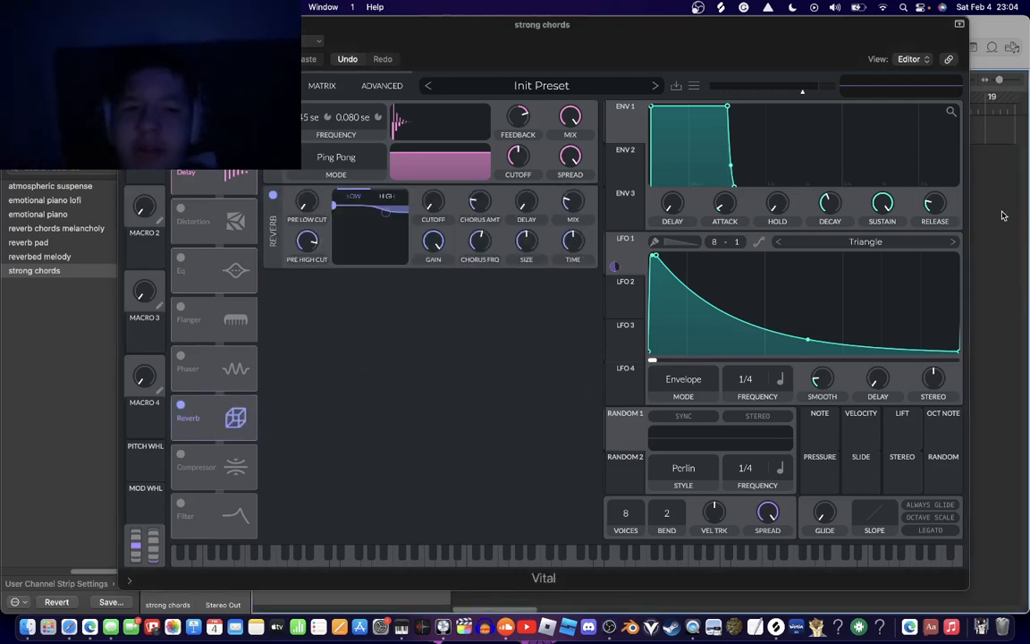
{"action": "key", "text": "Return"}
{"action": "key", "text": "space"}
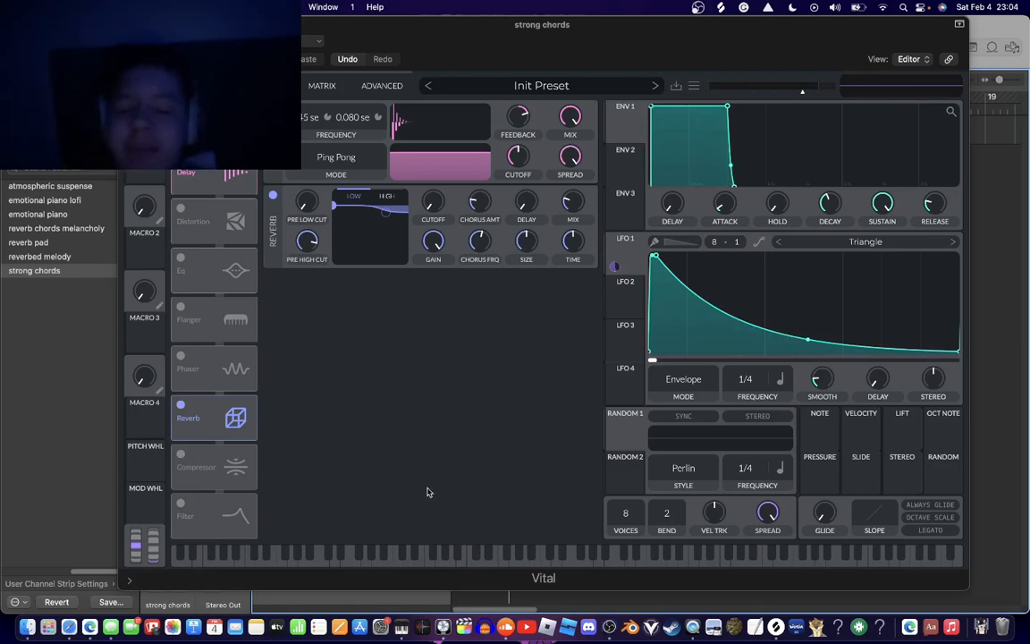
- Turn on the Compressor effect in Multiband mode and play the chords
{"action": "left_click", "coordinate": [182, 457]}
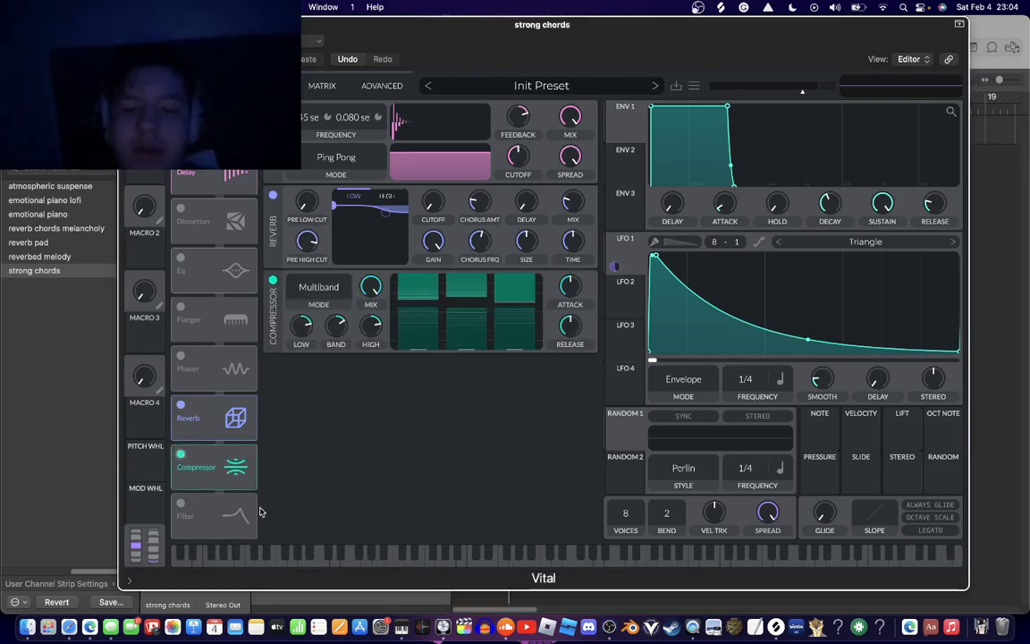
{"action": "left_click", "coordinate": [1013, 265]}
{"action": "key", "text": "space"}
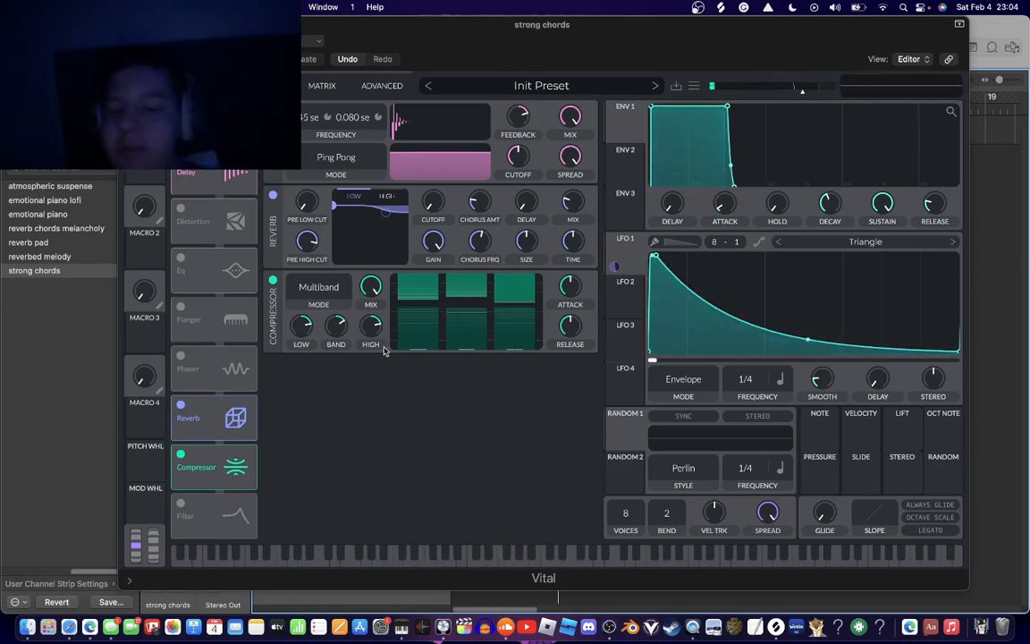
- Turn on the Filter effect and set its mode to Analog 12dB
{"action": "left_click", "coordinate": [178, 502]}
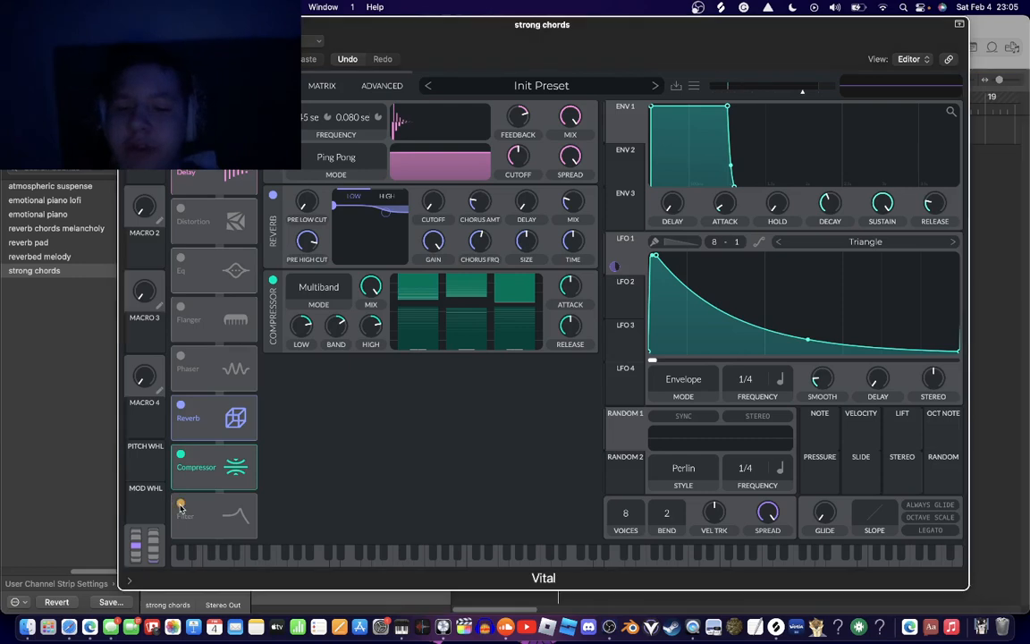
{"action": "left_click", "coordinate": [180, 502]}
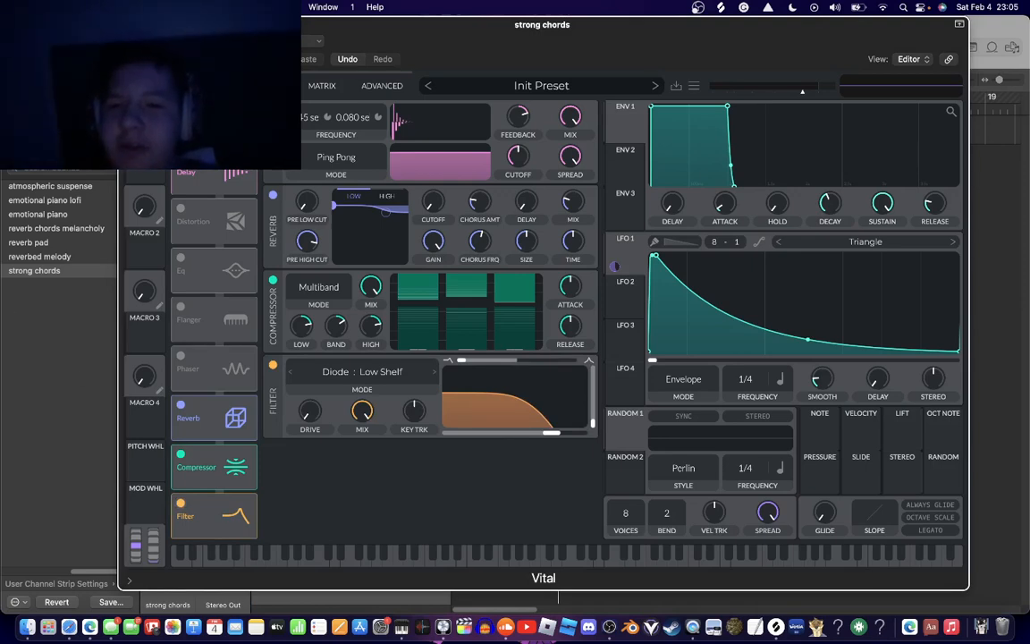
{"action": "left_click_drag", "start_coordinate": [221, 16], "coordinate": [181, 16]}
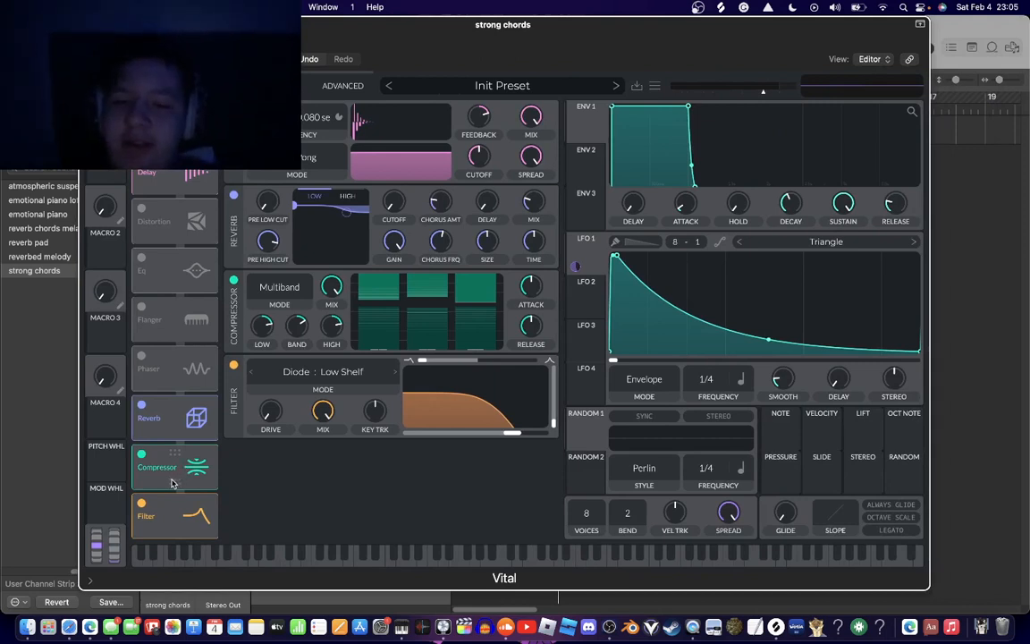
{"action": "left_click", "coordinate": [315, 376]}
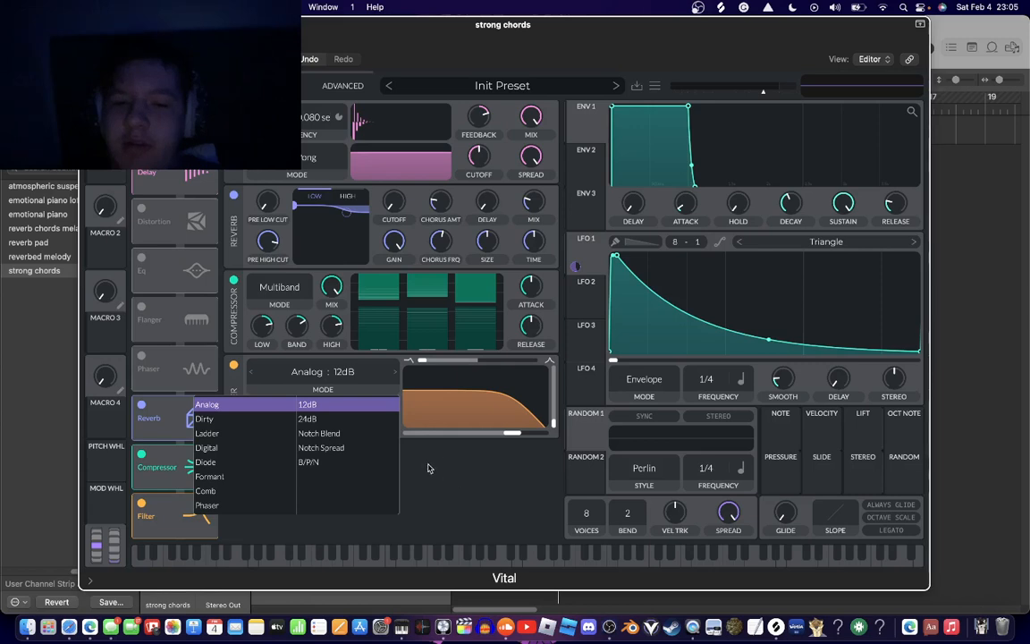
{"action": "left_click", "coordinate": [427, 468]}
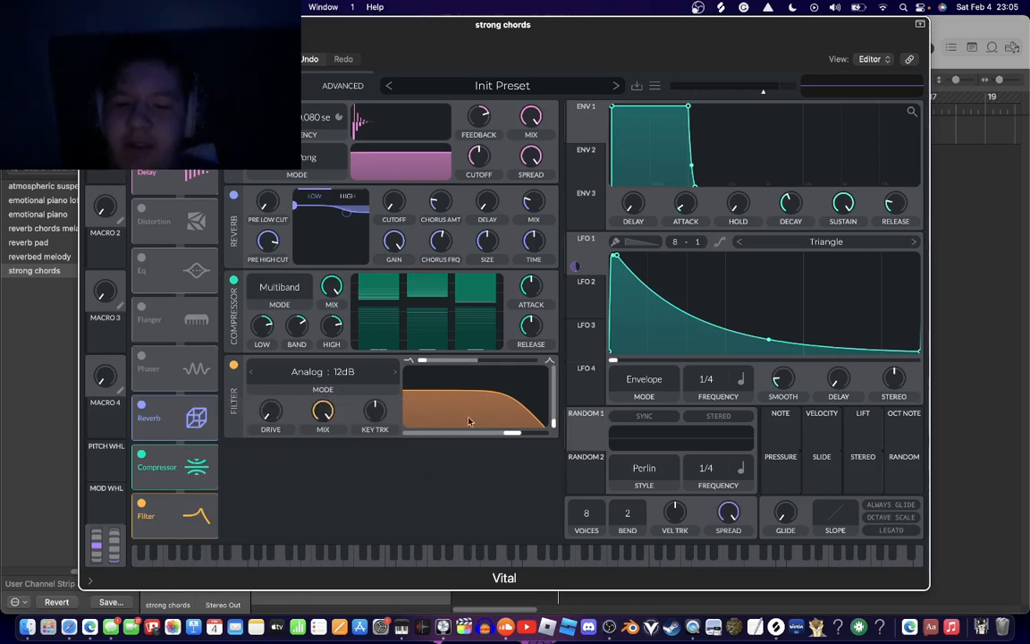
- Try slightly lower filter cutoffs while the chords play, and turn the Filter effect off
{"action": "left_click_drag", "start_coordinate": [516, 435], "coordinate": [503, 436]}
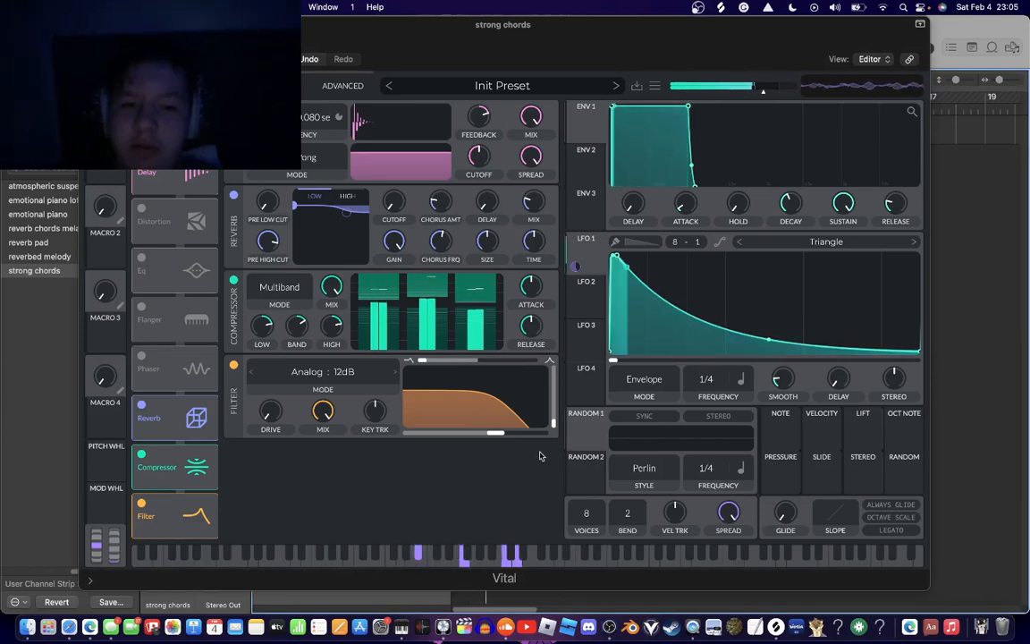
{"action": "left_click_drag", "start_coordinate": [494, 436], "coordinate": [503, 441]}
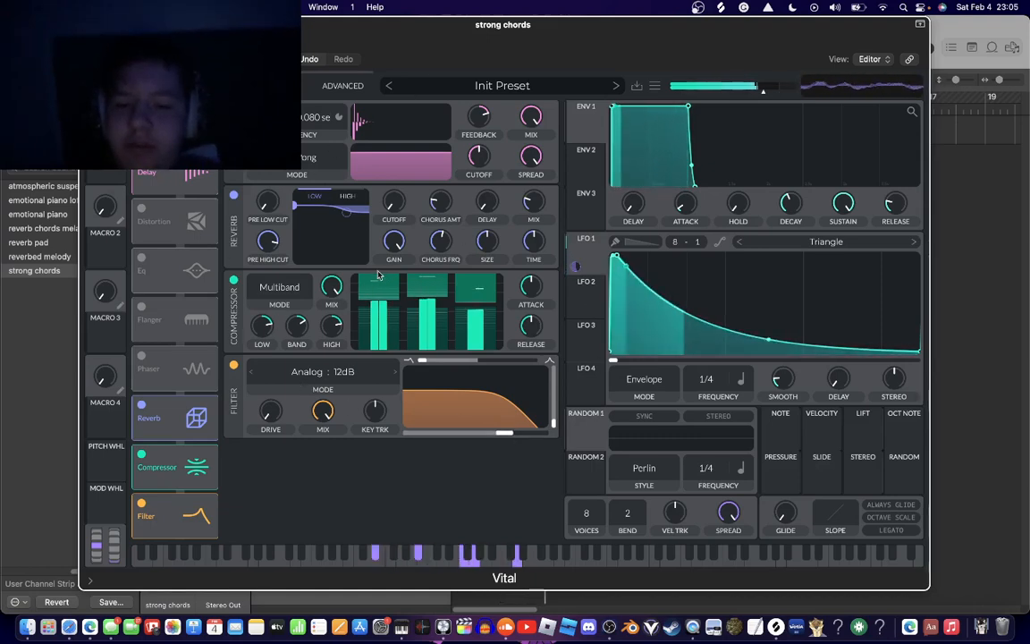
{"action": "left_click_drag", "start_coordinate": [366, 24], "coordinate": [466, 22]}
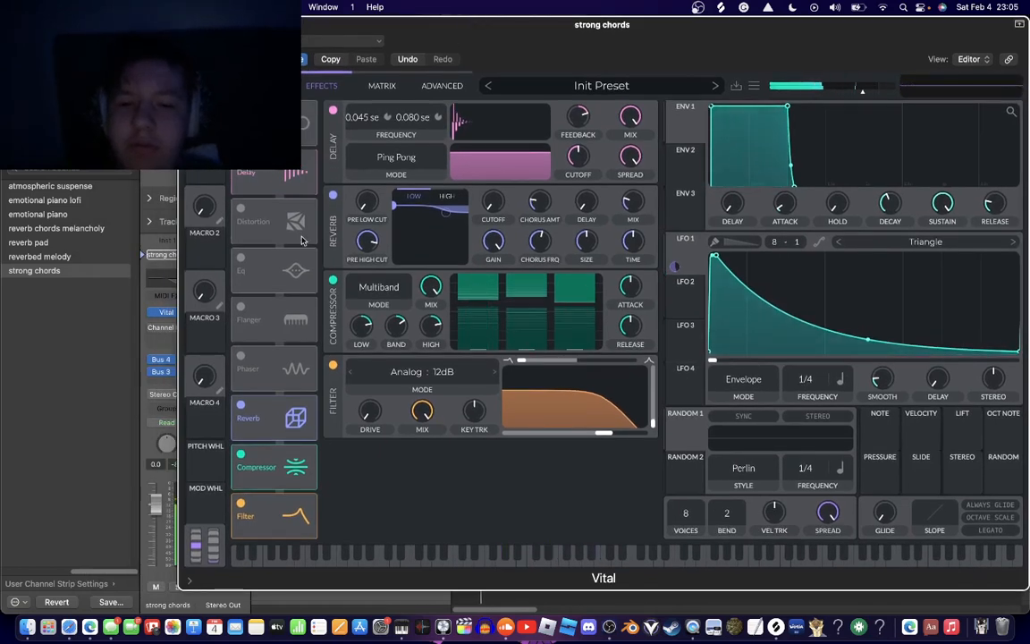
{"action": "left_click", "coordinate": [240, 505]}
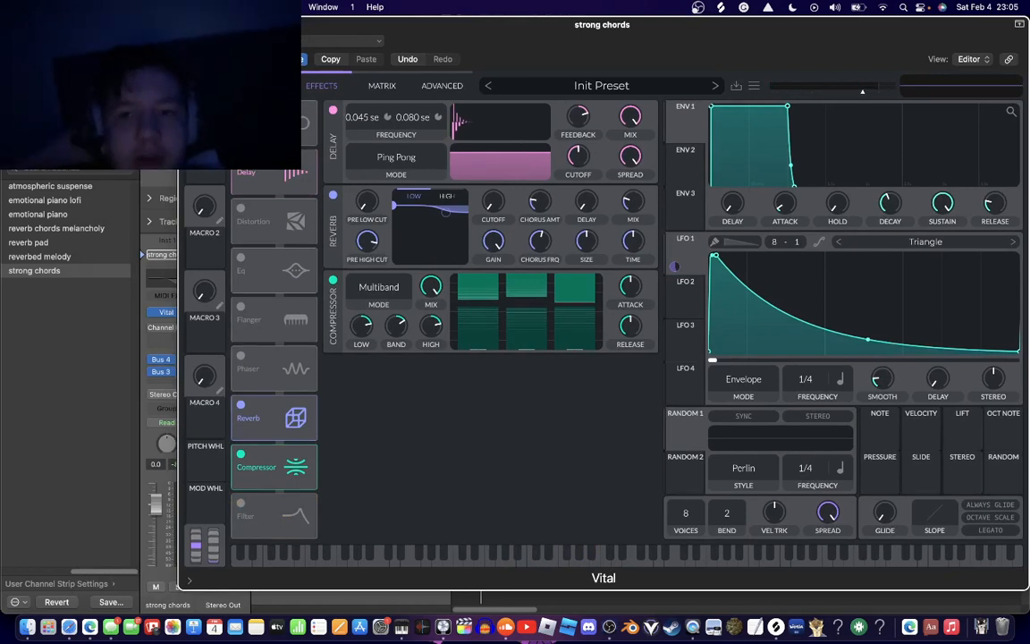
- Close the synth window, open the strong chords track's Channel EQ in its graphical view, and enable the EQ
{"action": "left_click", "coordinate": [187, 25]}
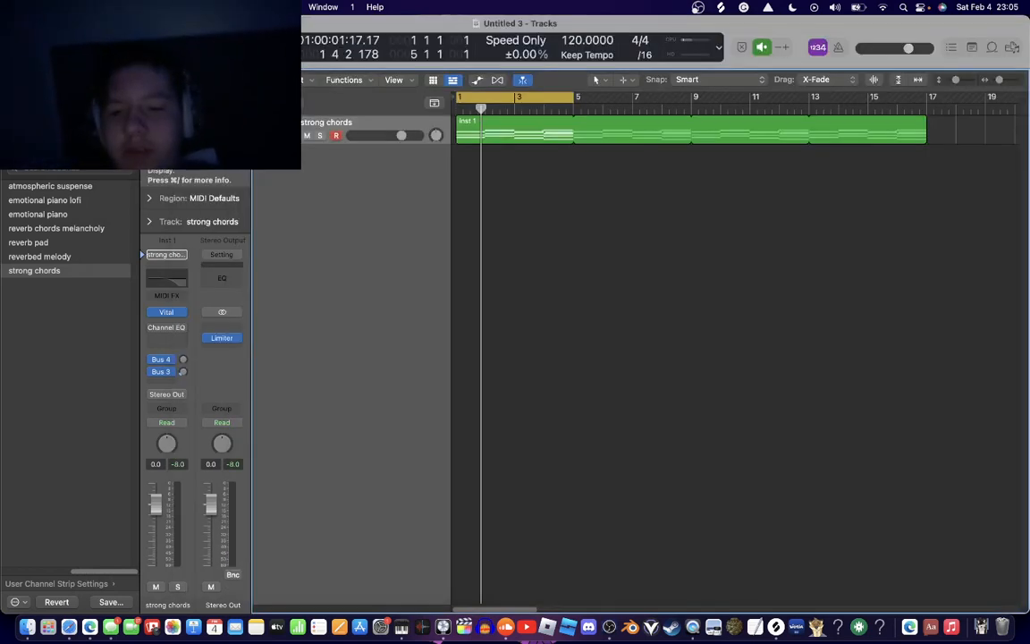
{"action": "left_click", "coordinate": [166, 329]}
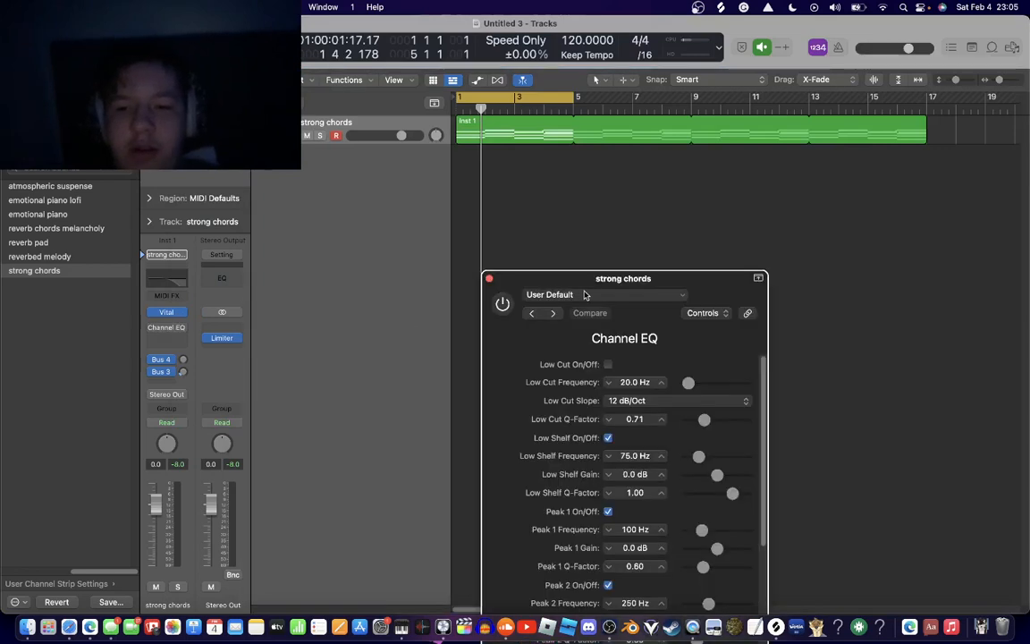
{"action": "left_click", "coordinate": [728, 314]}
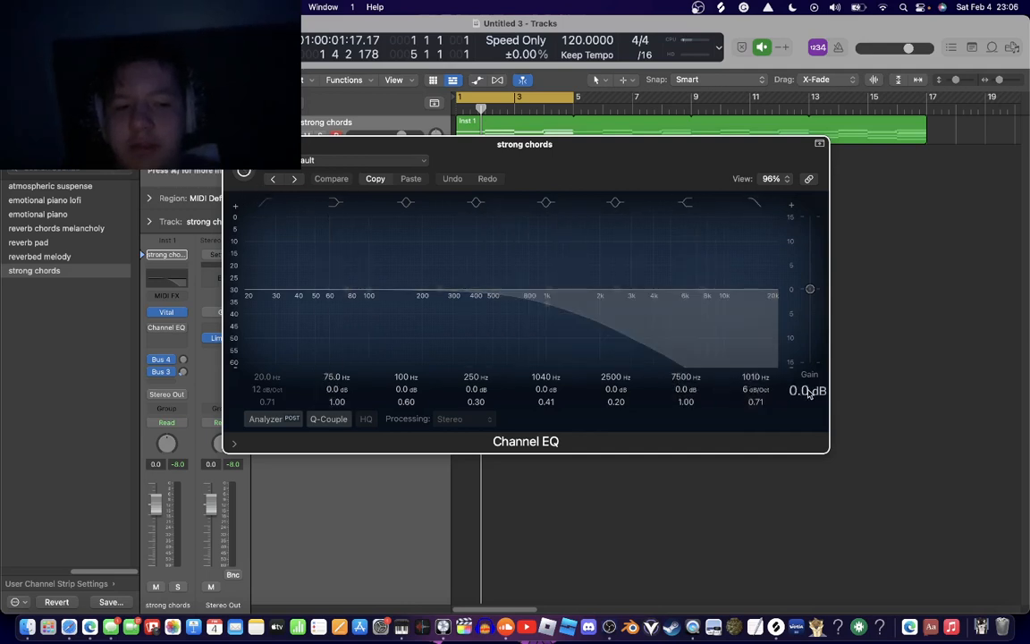
{"action": "left_click_drag", "start_coordinate": [810, 393], "coordinate": [810, 390]}
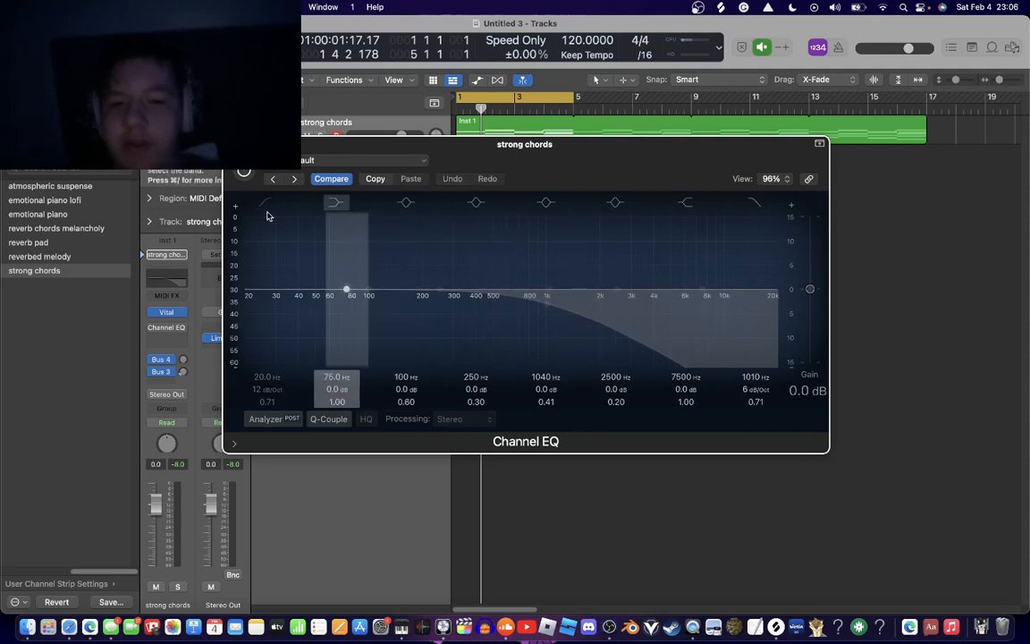
{"action": "left_click", "coordinate": [244, 172]}
{"action": "left_click", "coordinate": [244, 173]}
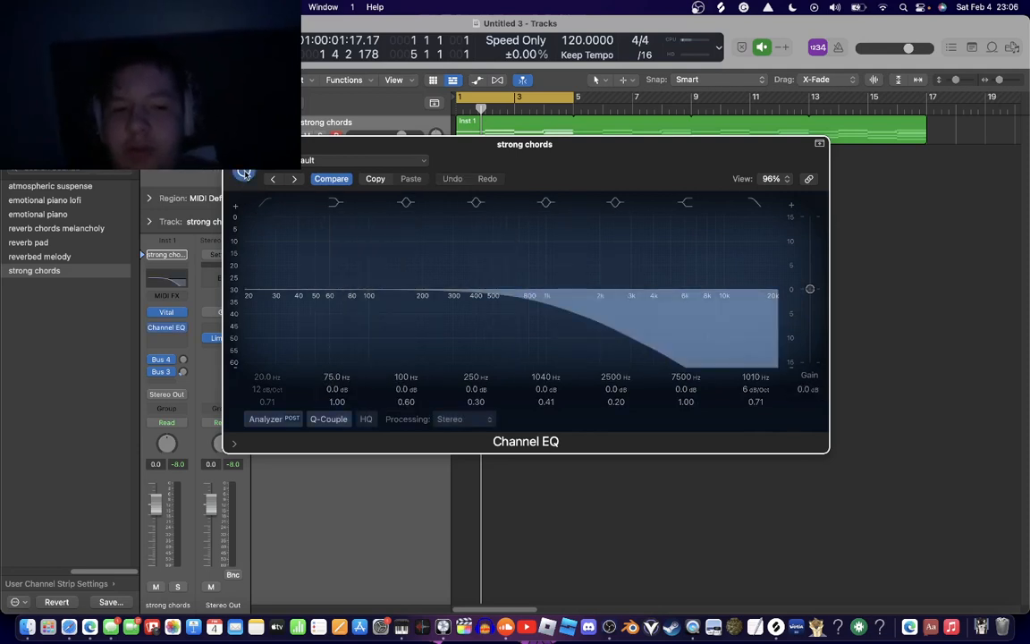
{"action": "left_click", "coordinate": [245, 172]}
{"action": "left_click", "coordinate": [244, 172]}
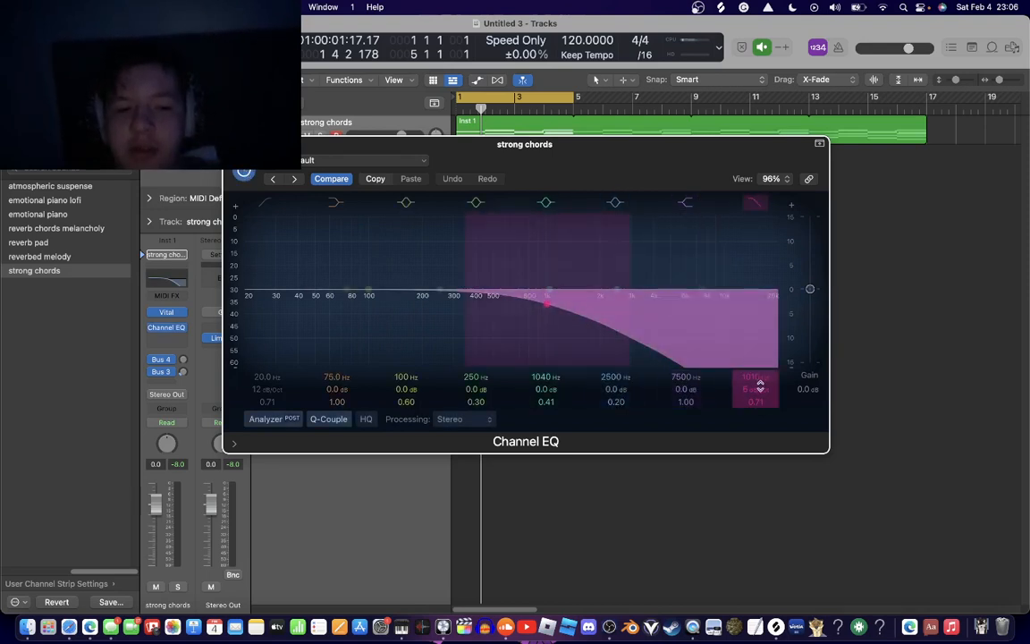
- Try the EQ's high cut at 20000 Hz and at about 996 Hz to compare the chords
{"action": "mouse_move", "coordinate": [756, 389]}
{"action": "left_mouse_down"}
{"action": "mouse_move", "coordinate": [756, 376]}
{"action": "mouse_move", "coordinate": [756, 396]}
{"action": "left_mouse_up"}
{"action": "left_click_drag", "start_coordinate": [540, 334], "coordinate": [897, 294]}
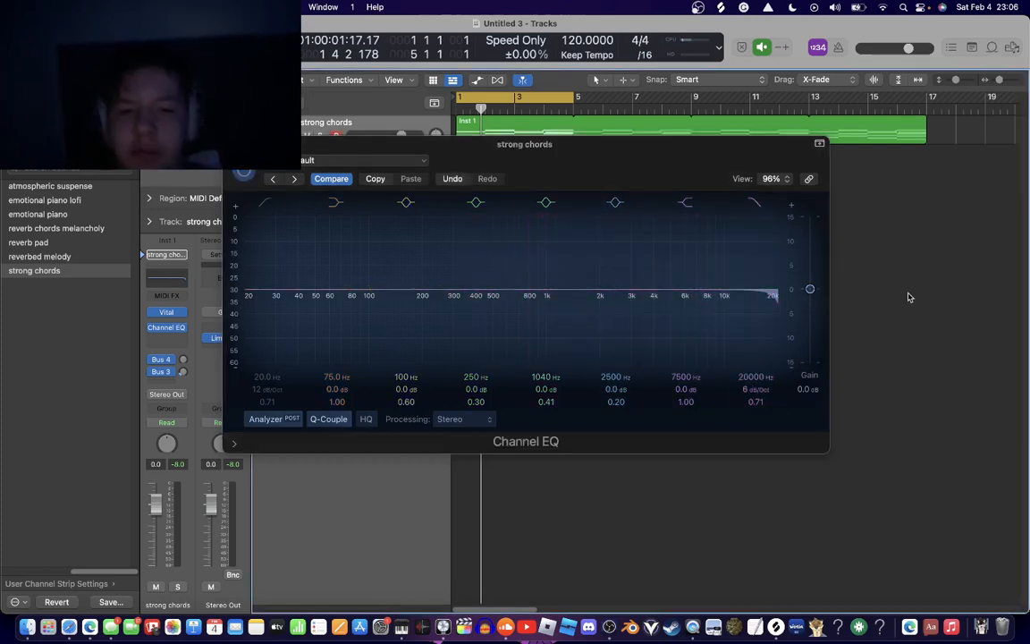
{"action": "left_click_drag", "start_coordinate": [754, 335], "coordinate": [536, 346]}
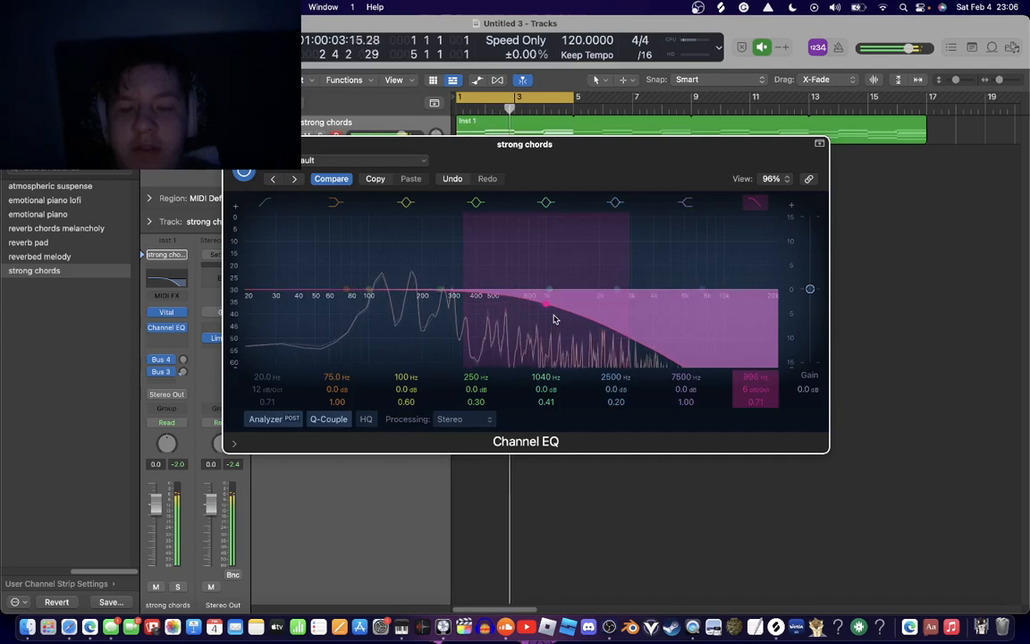
- Try the high cut at about 174 Hz, set it to 1000 Hz with a Q of 0.79, and close the Channel EQ
{"action": "left_click_drag", "start_coordinate": [554, 319], "coordinate": [421, 313]}
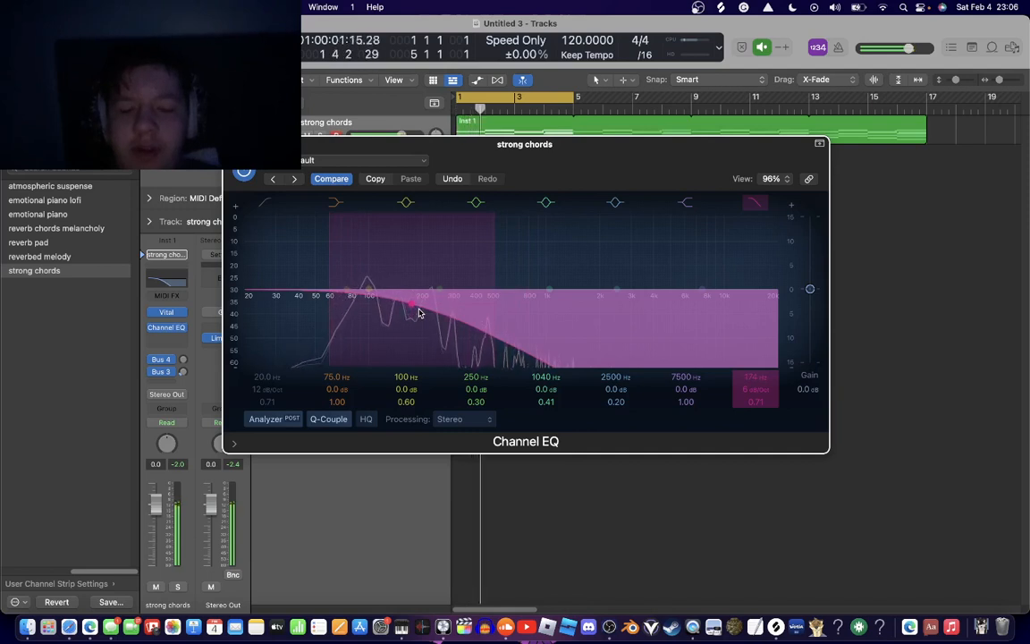
{"action": "left_click_drag", "start_coordinate": [421, 312], "coordinate": [555, 307]}
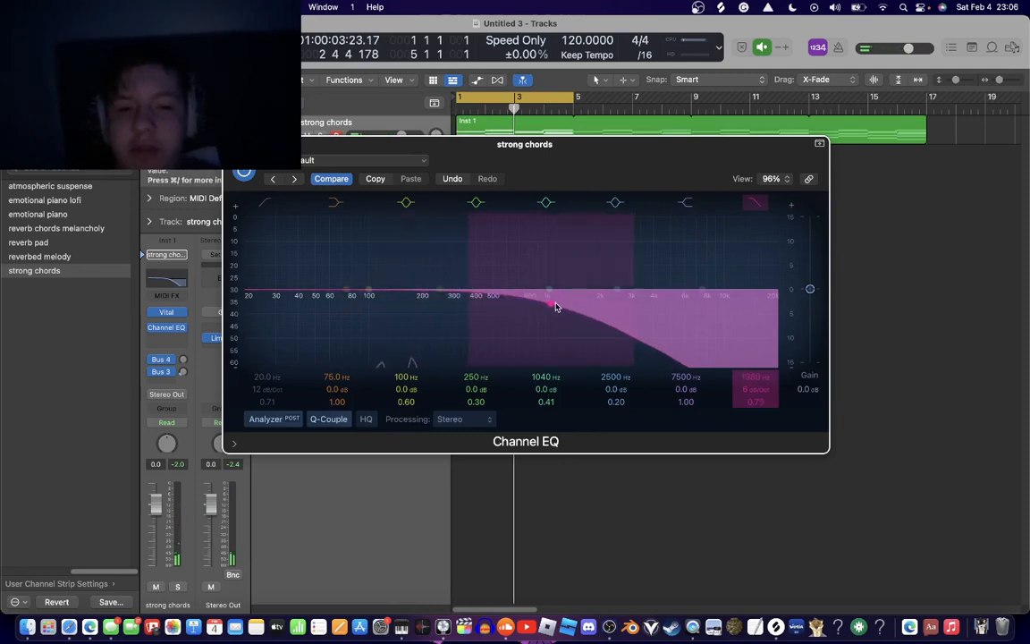
{"action": "key", "text": "space"}
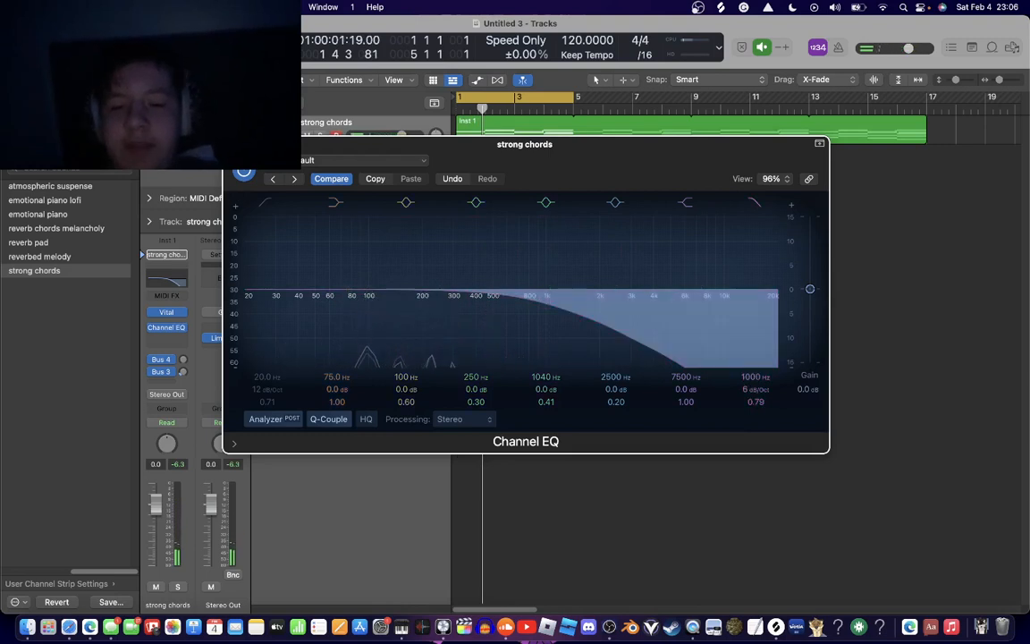
{"action": "left_click", "coordinate": [886, 376]}
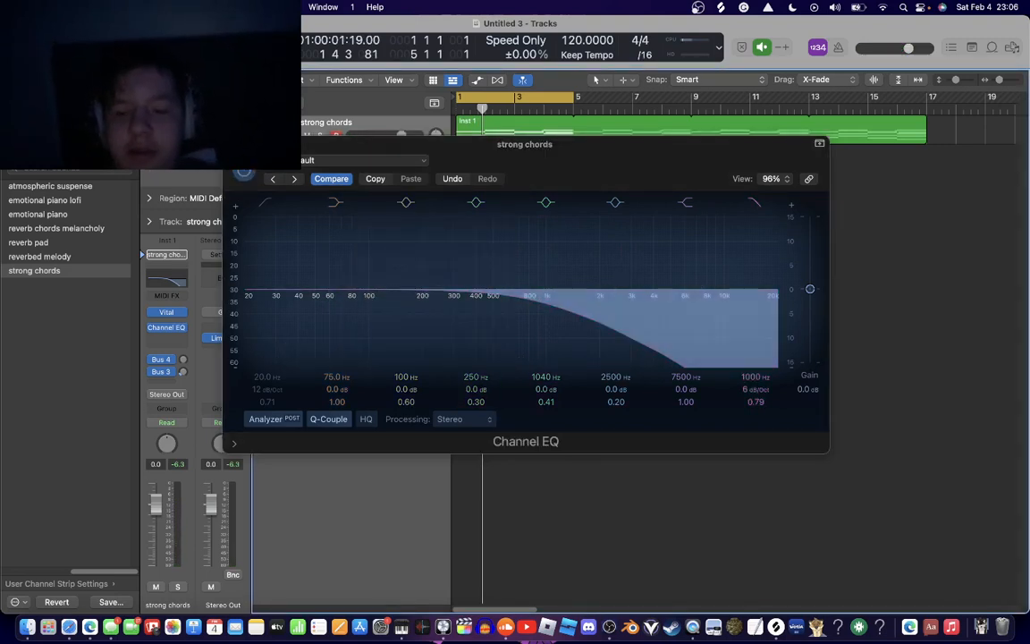
{"action": "left_click", "coordinate": [233, 144]}
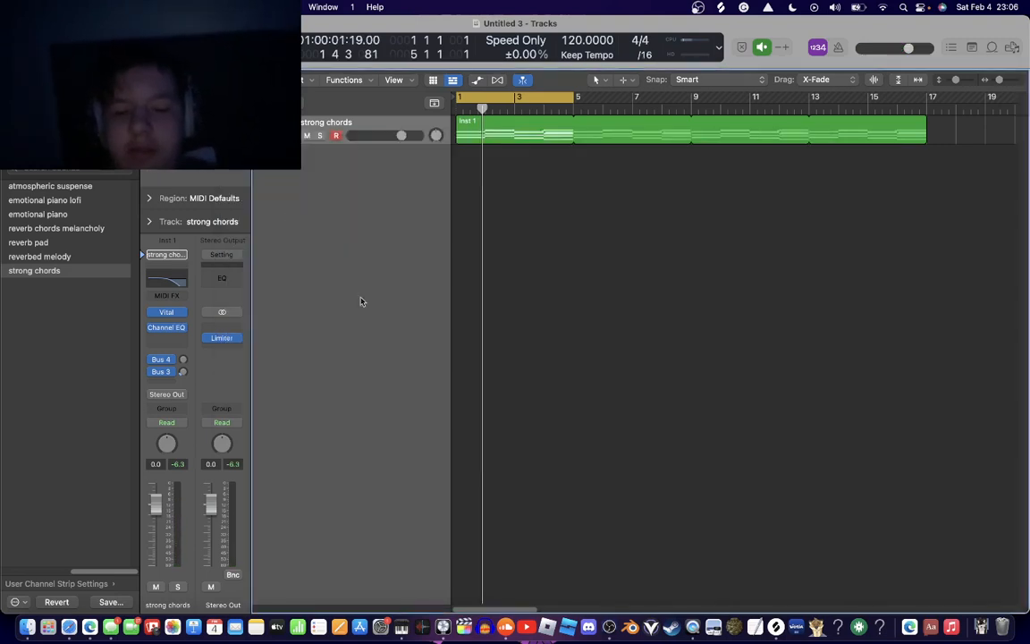
- Switch to OBS and stop the screen recording
{"action": "left_click", "coordinate": [609, 627]}
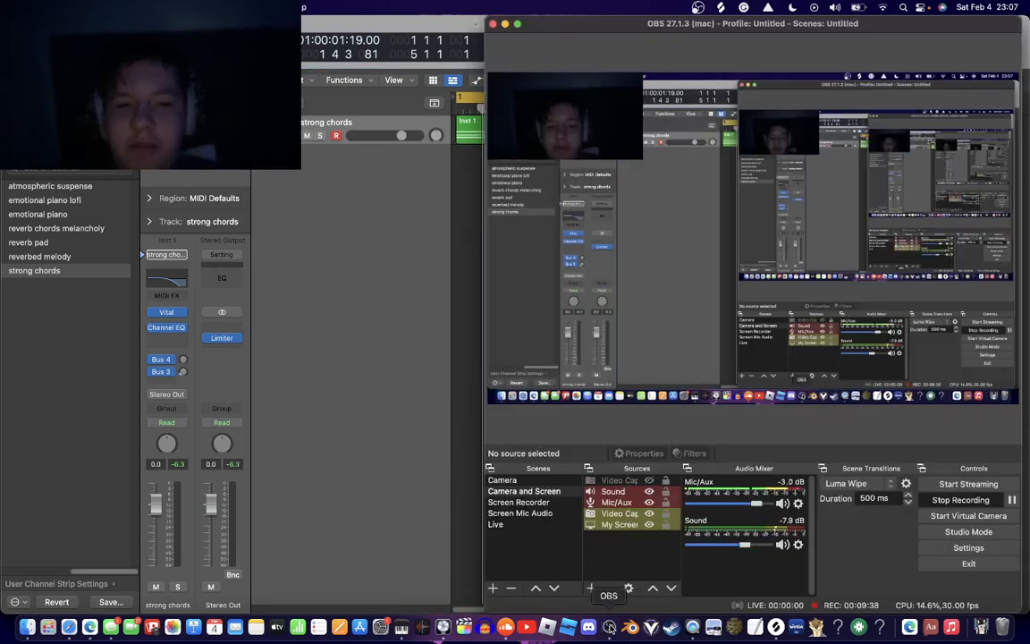
{"action": "left_click", "coordinate": [962, 500]}
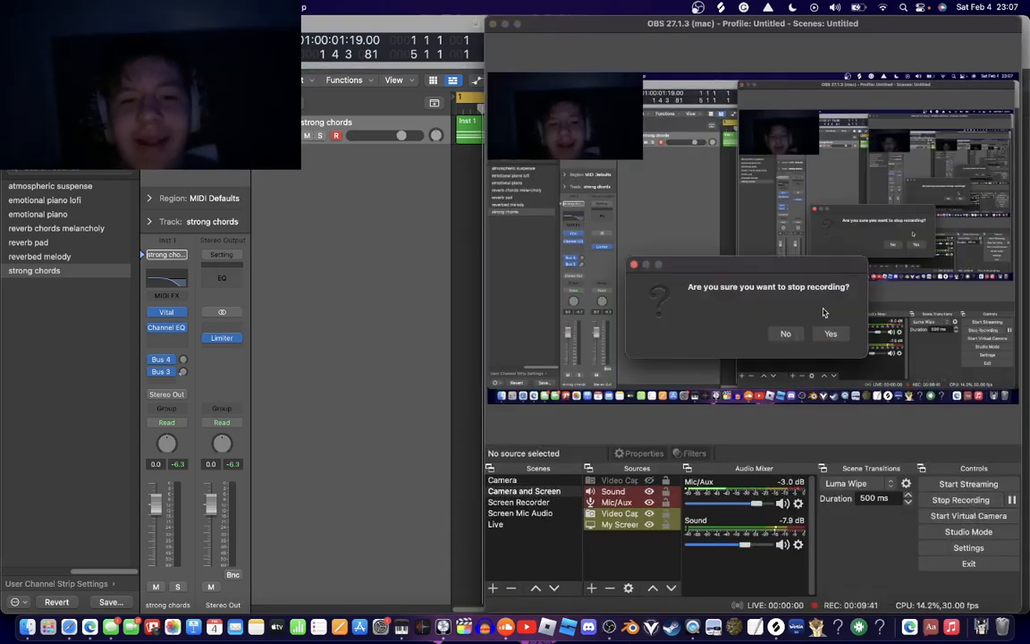